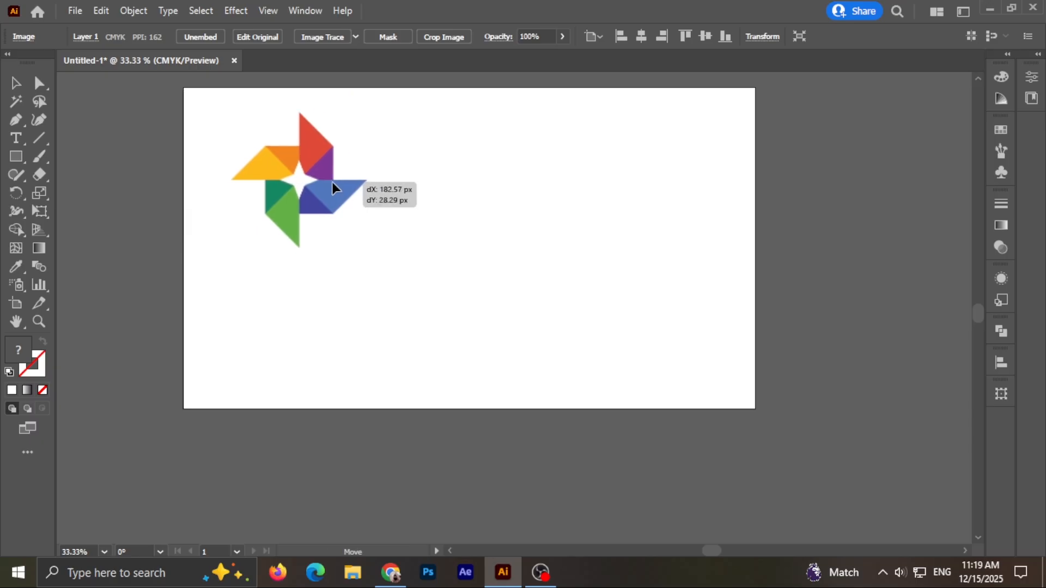
Step: Draw a square beside the pinwheel reference image and move it down to the right on the artboard
{"action": "left_click", "coordinate": [16, 155]}
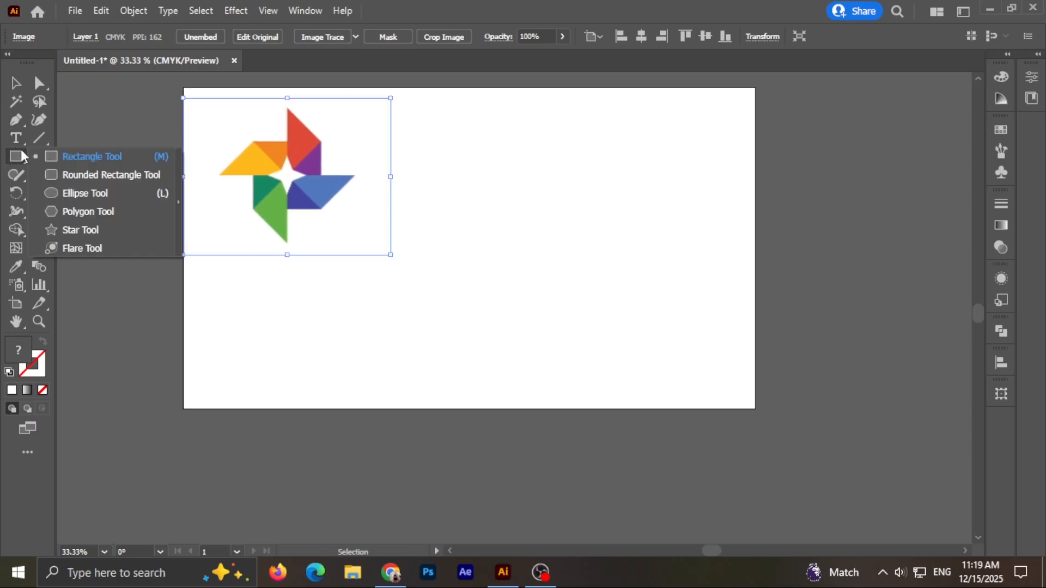
{"action": "left_click", "coordinate": [93, 156]}
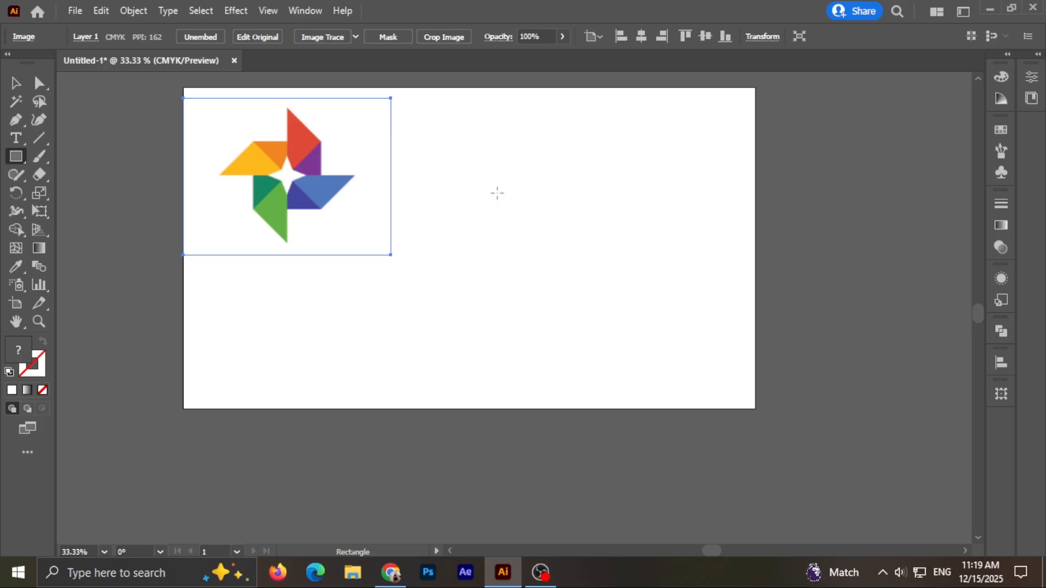
{"action": "left_click_drag", "start_coordinate": [497, 192], "coordinate": [567, 236]}
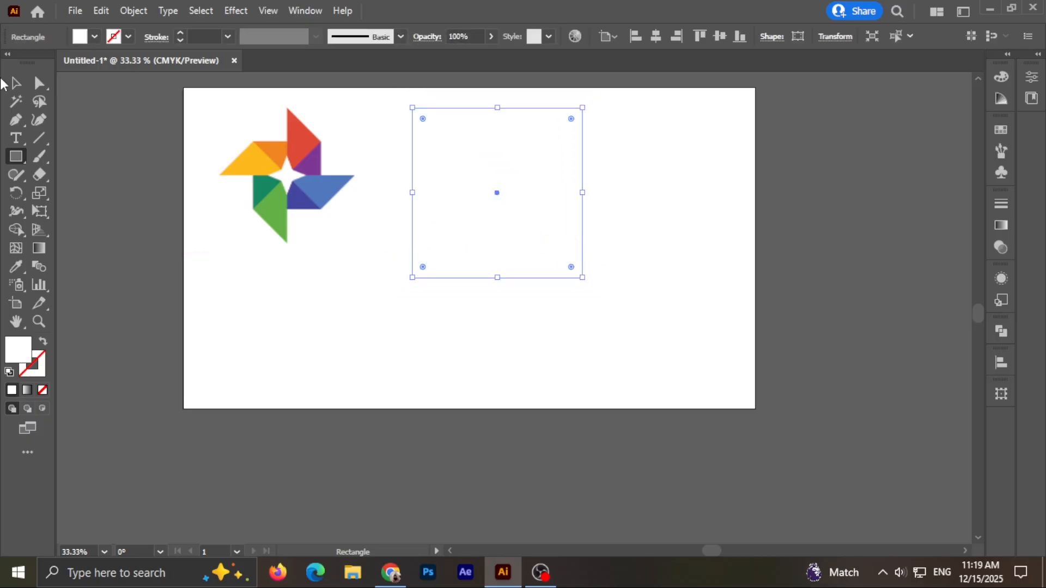
{"action": "left_click", "coordinate": [15, 82]}
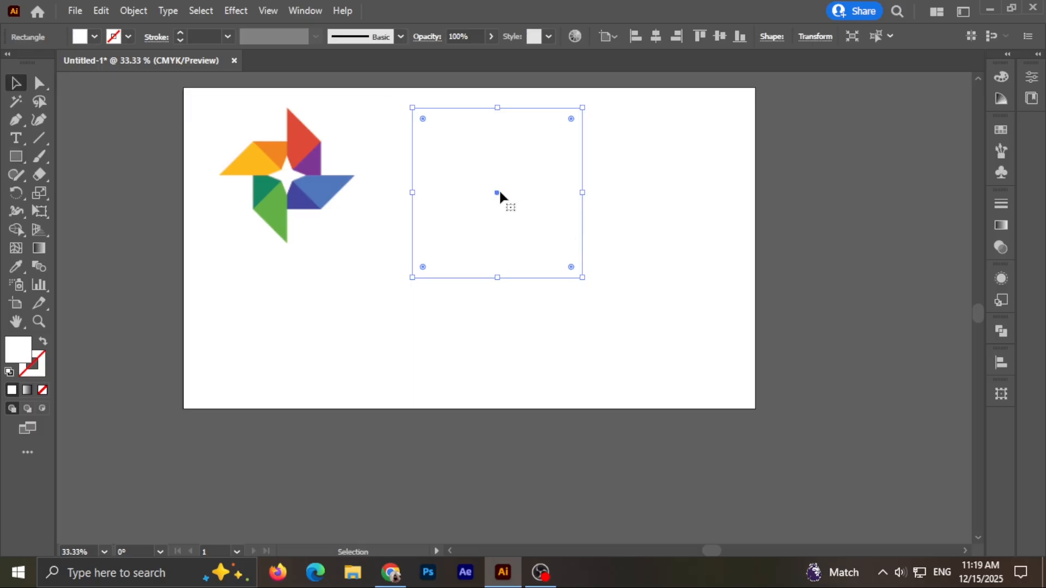
{"action": "left_click_drag", "start_coordinate": [496, 192], "coordinate": [567, 243]}
Step: Draw a line about 953 px long at 315° from above the square's upper-left corner past its lower-right corner
{"action": "left_click", "coordinate": [38, 140]}
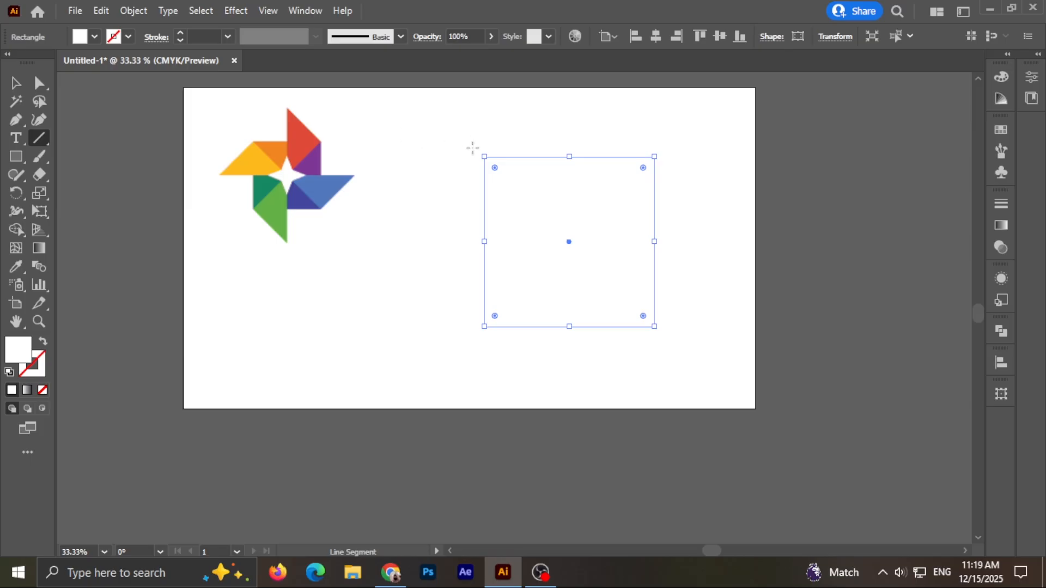
{"action": "left_click", "coordinate": [472, 146]}
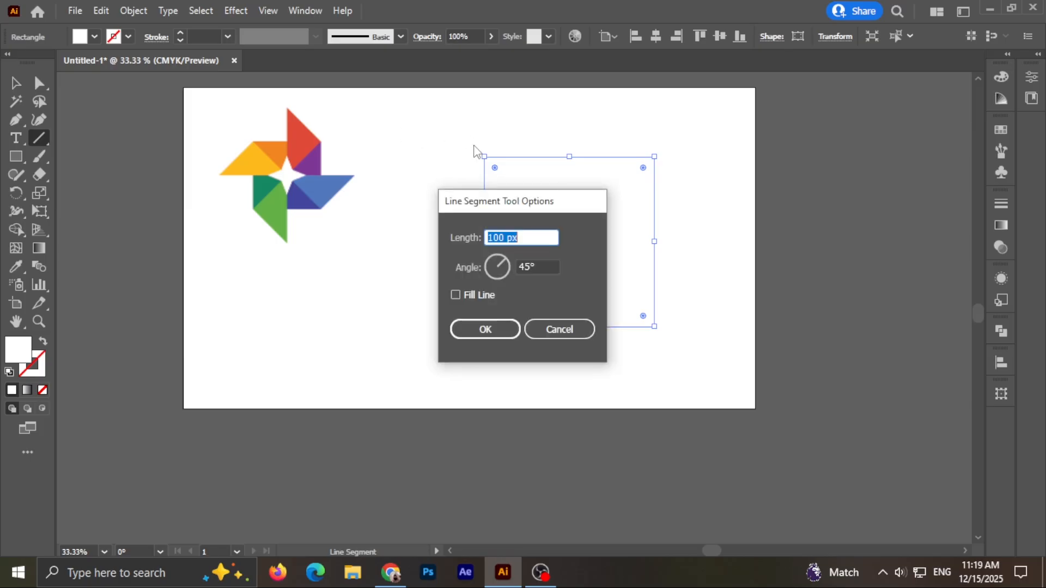
{"action": "left_click", "coordinate": [559, 331]}
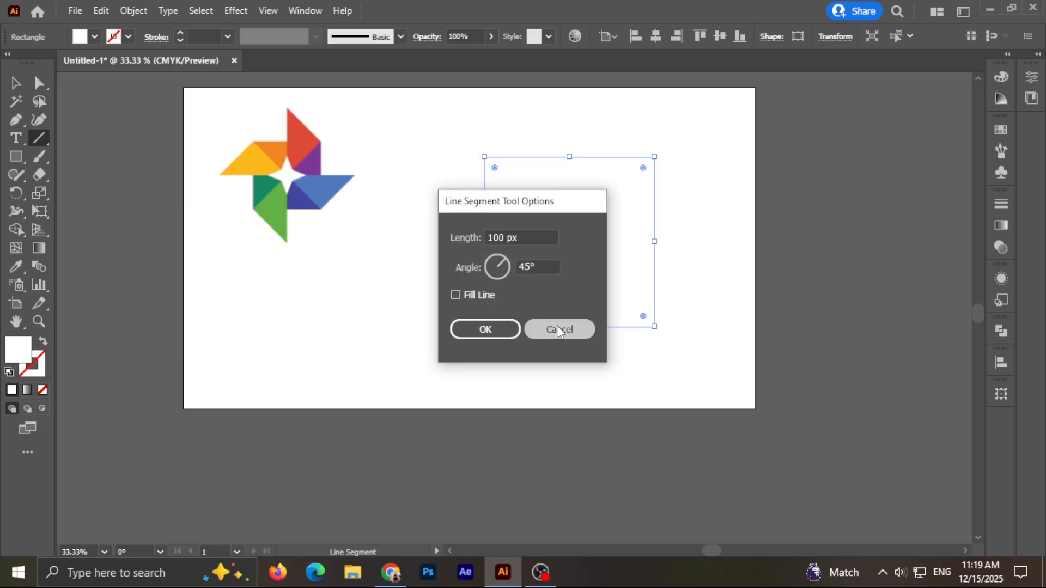
{"action": "left_click_drag", "start_coordinate": [472, 142], "coordinate": [674, 343]}
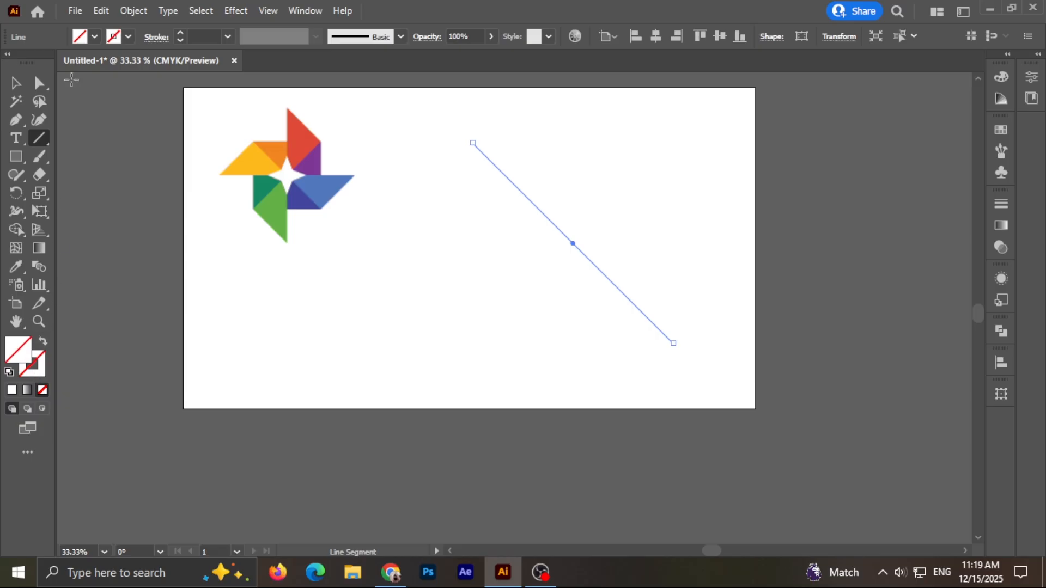
Step: Give the diagonal line a red 5 pt stroke
{"action": "left_click", "coordinate": [127, 37]}
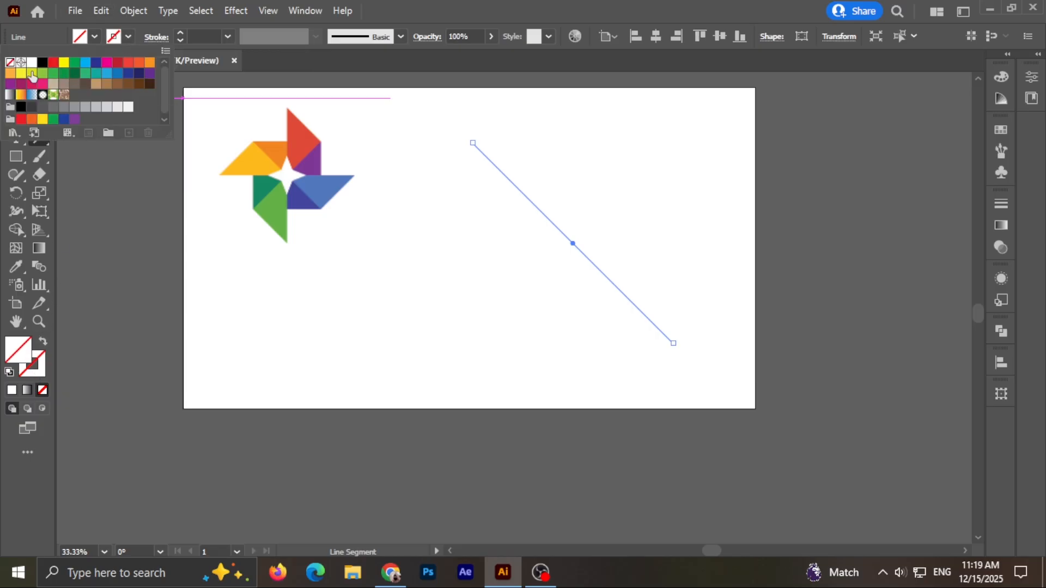
{"action": "left_click", "coordinate": [179, 31]}
{"action": "left_click", "coordinate": [178, 31]}
{"action": "left_click", "coordinate": [178, 32]}
{"action": "left_click", "coordinate": [179, 32]}
{"action": "left_click", "coordinate": [15, 83]}
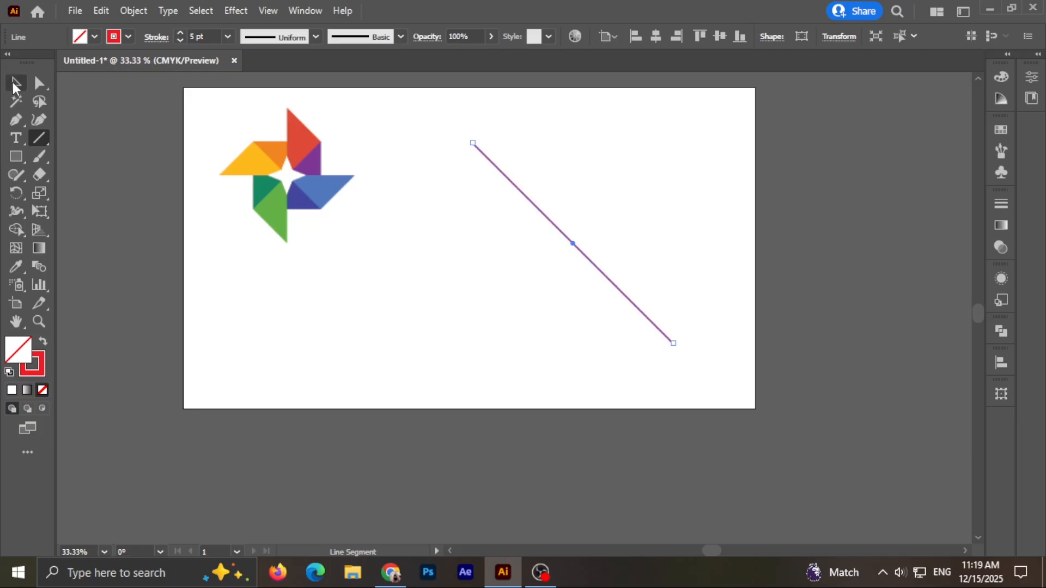
Step: Set the square to no fill with a red 3 pt stroke
{"action": "left_click", "coordinate": [507, 326]}
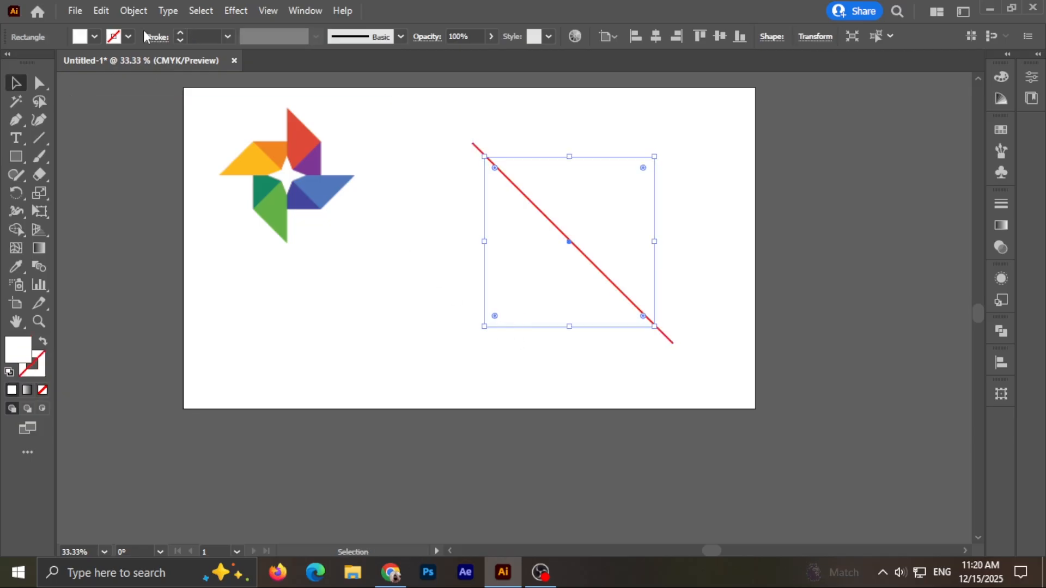
{"action": "left_click", "coordinate": [128, 37]}
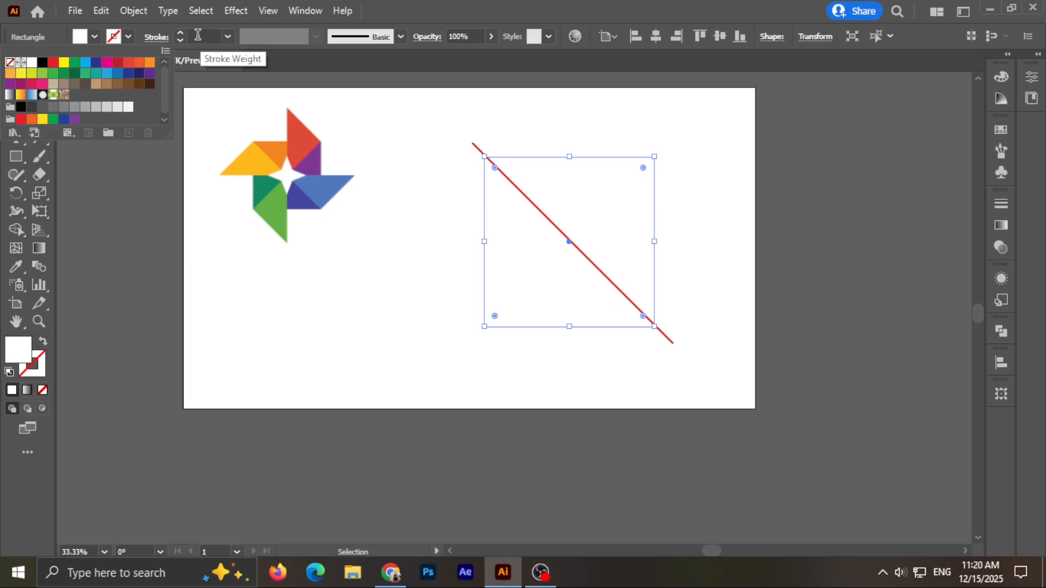
{"action": "left_click", "coordinate": [93, 35]}
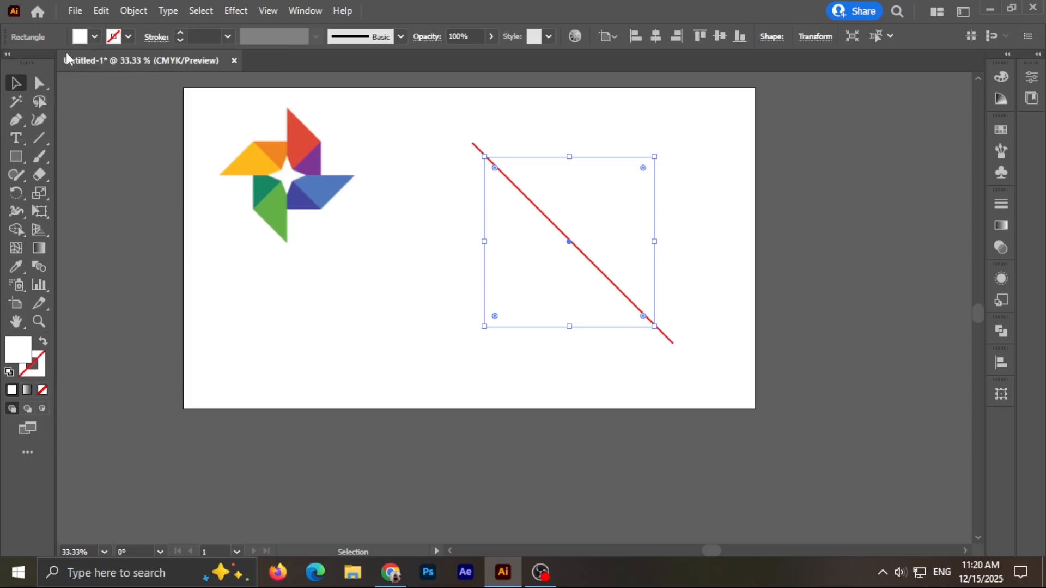
{"action": "left_click", "coordinate": [94, 36]}
{"action": "left_click", "coordinate": [13, 63]}
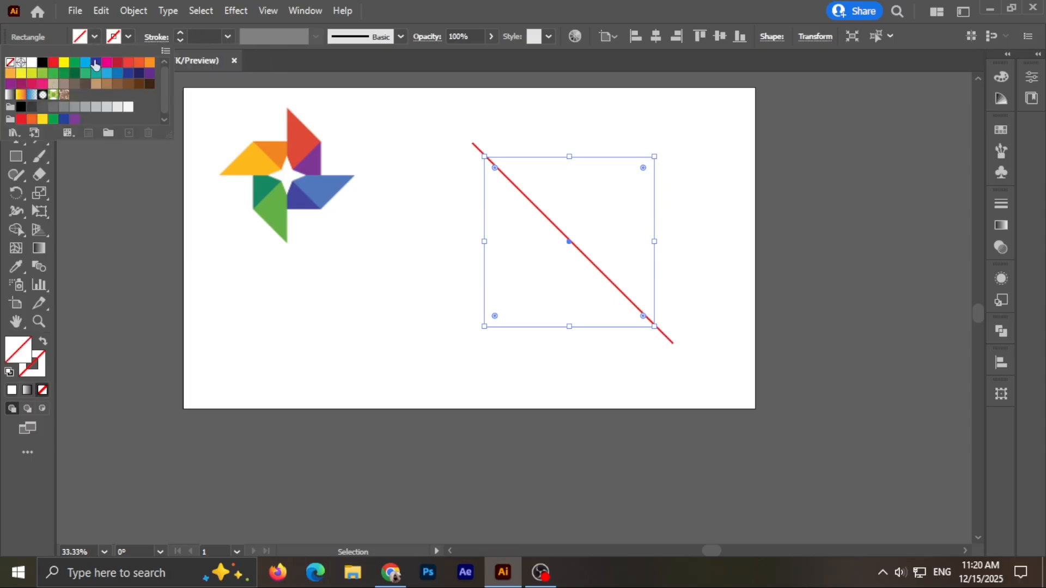
{"action": "left_click", "coordinate": [118, 37]}
{"action": "left_click", "coordinate": [53, 62]}
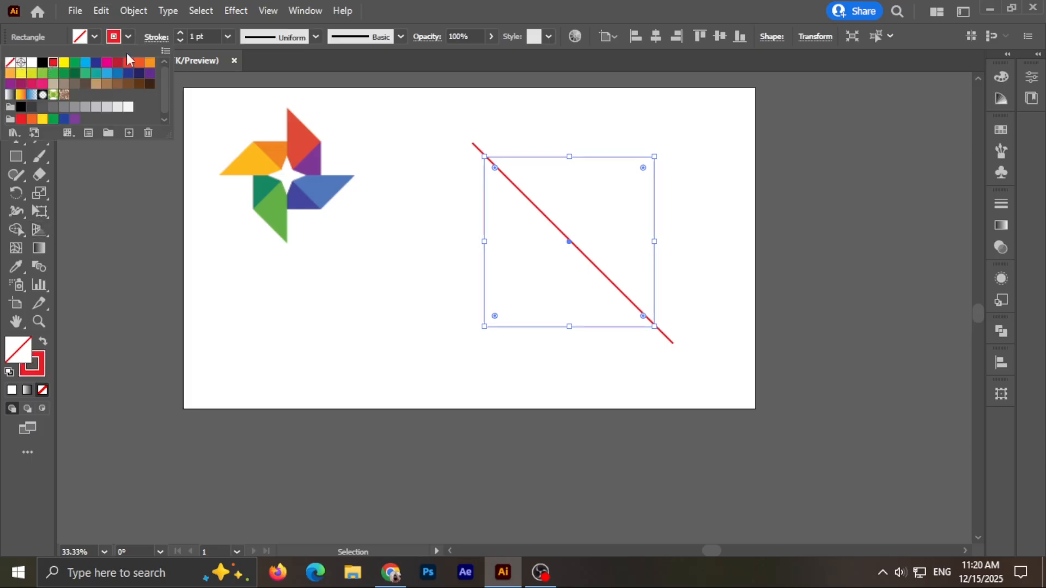
{"action": "left_click", "coordinate": [180, 32]}
{"action": "left_click", "coordinate": [180, 33]}
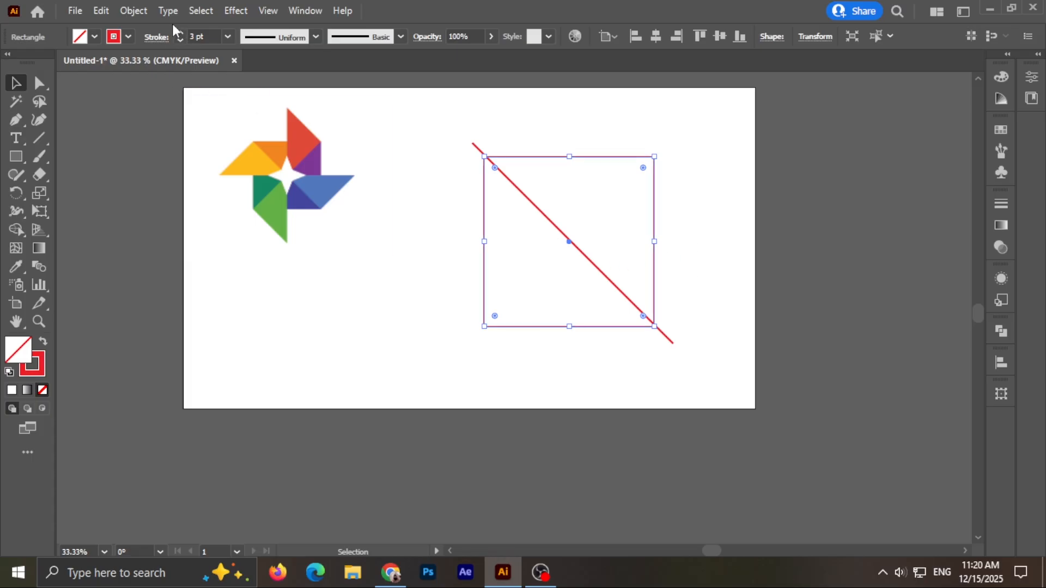
{"action": "left_click", "coordinate": [869, 211]}
Step: Move the diagonal line so its midpoint snaps to the square's centre
{"action": "left_click", "coordinate": [572, 243]}
{"action": "left_click_drag", "start_coordinate": [572, 243], "coordinate": [570, 245]}
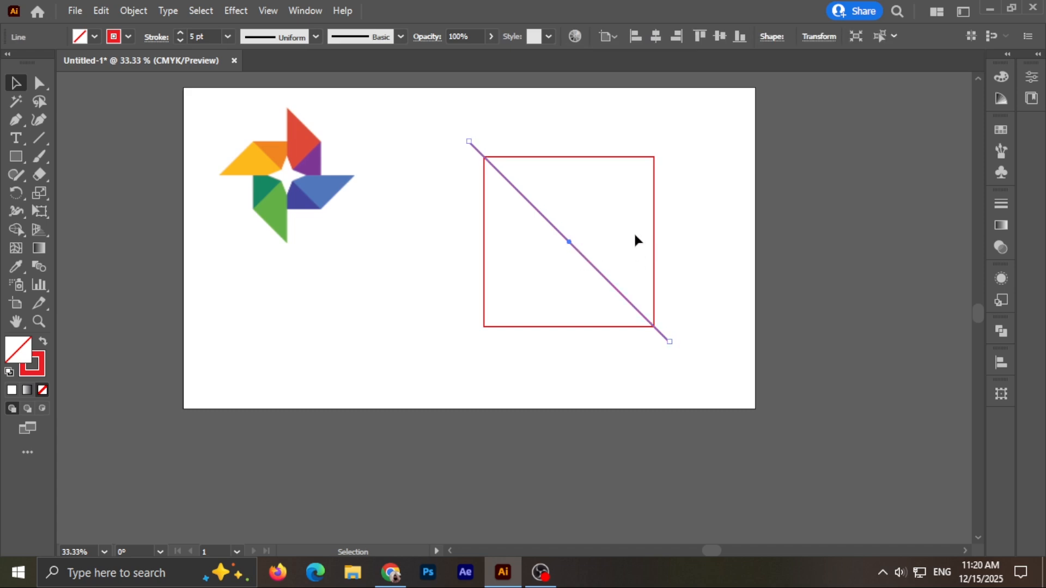
{"action": "left_click", "coordinate": [691, 247]}
Step: Draw the opposite 45° diagonal from beyond the square's upper-right corner past its lower-left corner and centre it on the square
{"action": "left_click", "coordinate": [38, 137]}
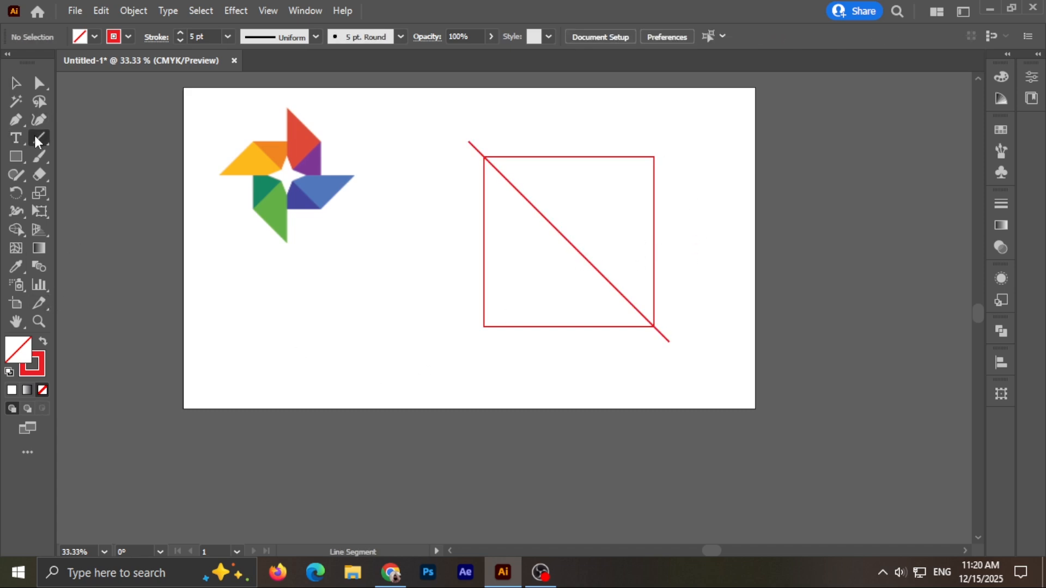
{"action": "left_click", "coordinate": [662, 147]}
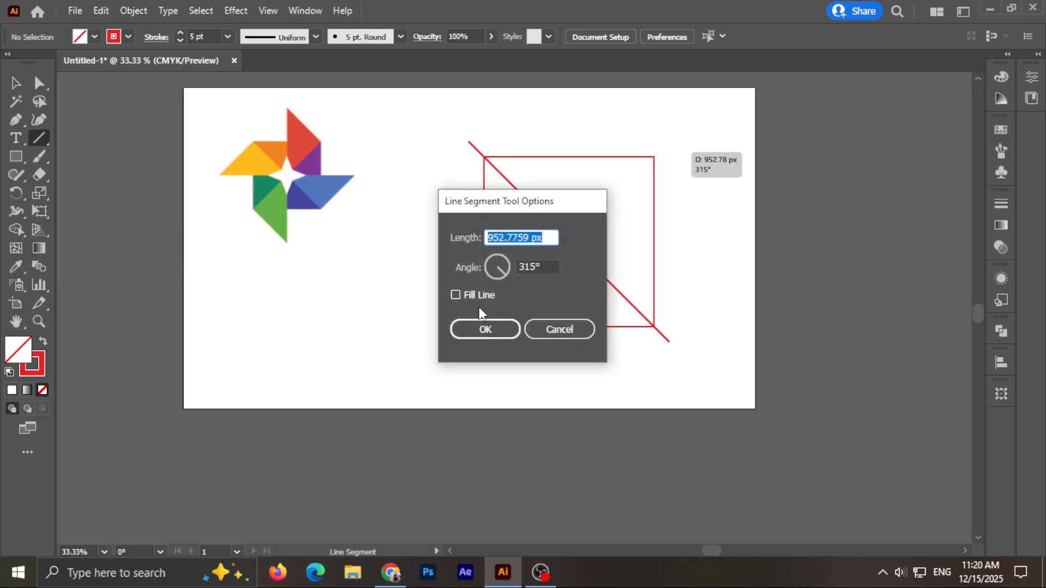
{"action": "left_click", "coordinate": [544, 329]}
{"action": "left_click_drag", "start_coordinate": [669, 144], "coordinate": [472, 340]}
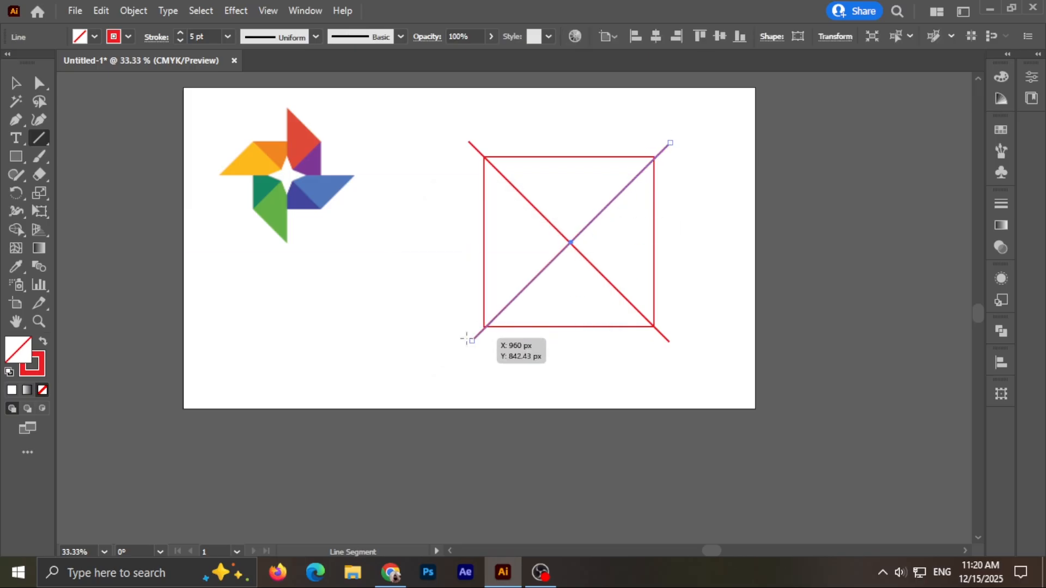
{"action": "left_click", "coordinate": [16, 83]}
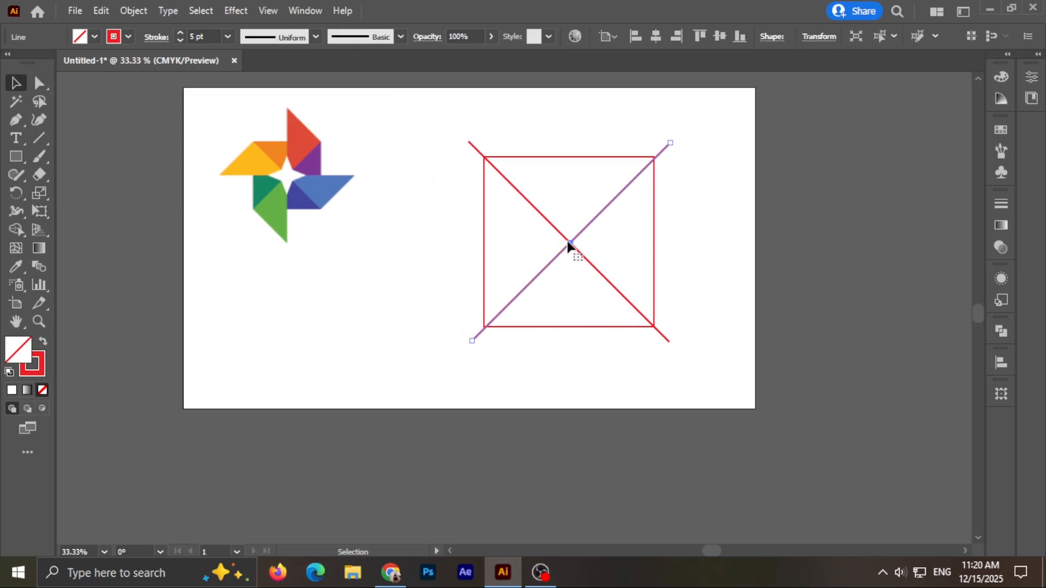
{"action": "left_click_drag", "start_coordinate": [570, 238], "coordinate": [570, 240]}
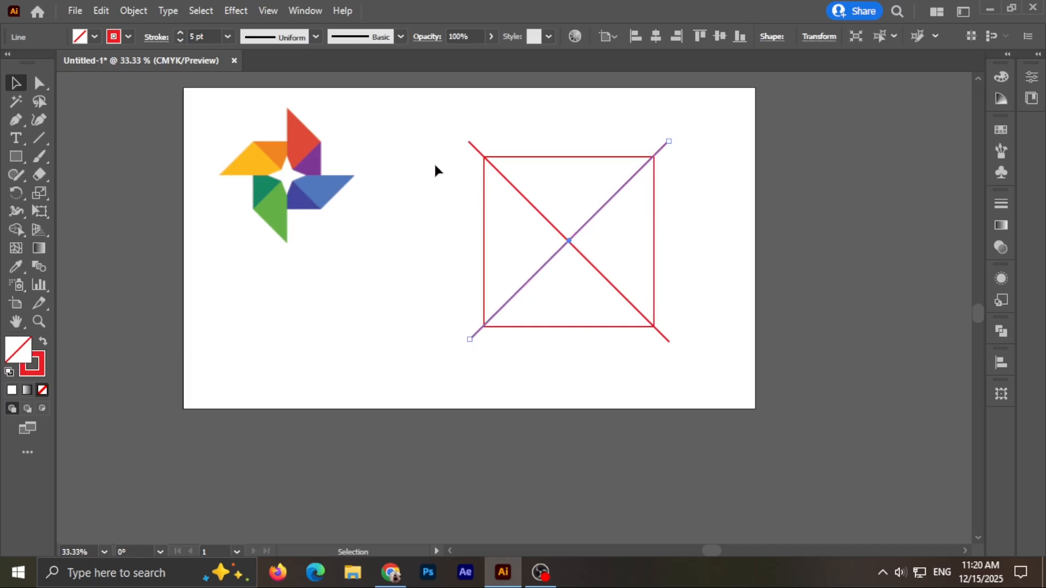
{"action": "left_click", "coordinate": [123, 157]}
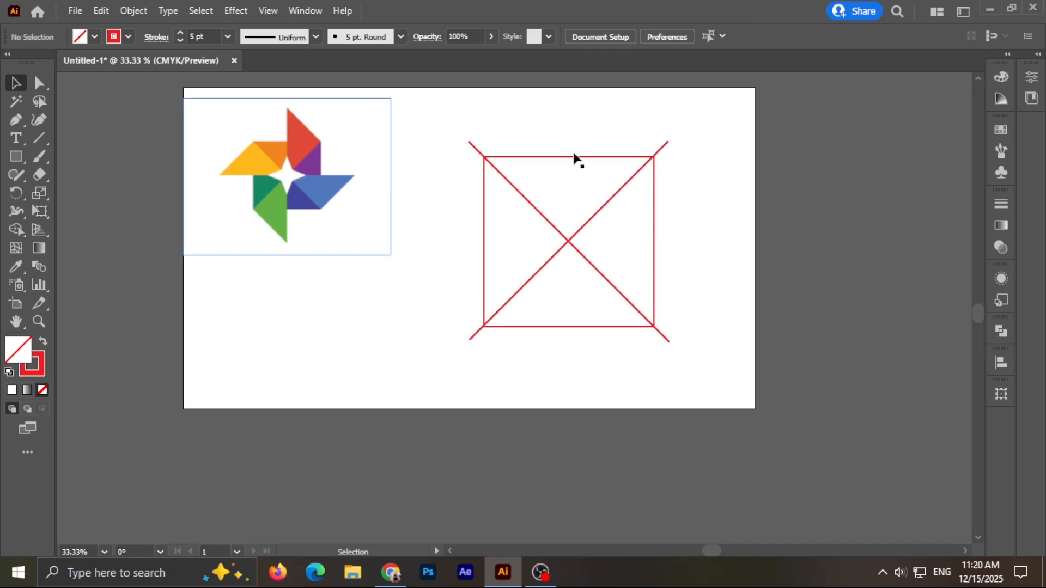
Step: Draw a horizontal line extending beyond both sides of the square and centre it on the diagonals' intersection
{"action": "left_click", "coordinate": [37, 141]}
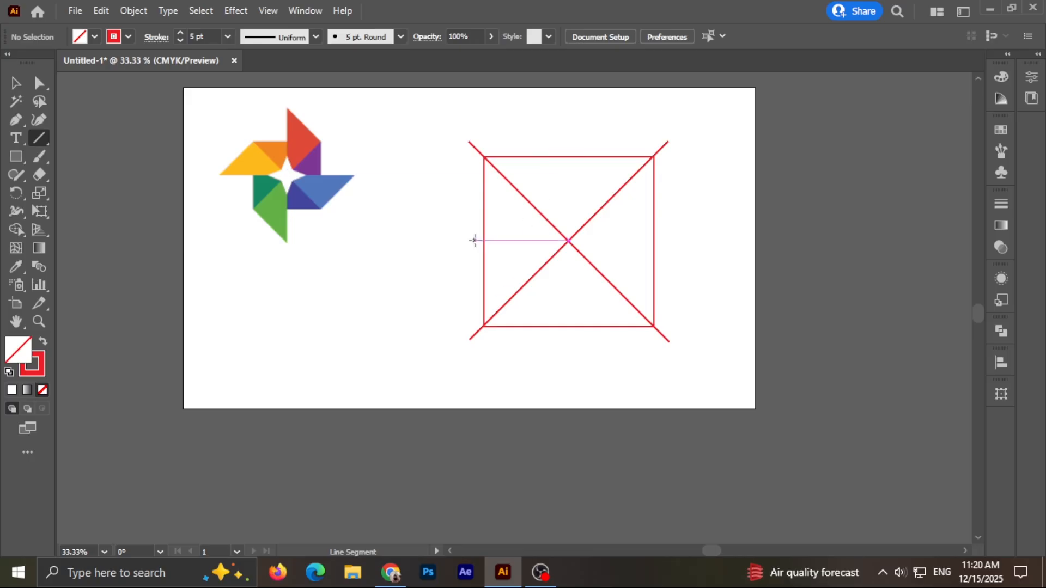
{"action": "left_click_drag", "start_coordinate": [475, 241], "coordinate": [717, 230]}
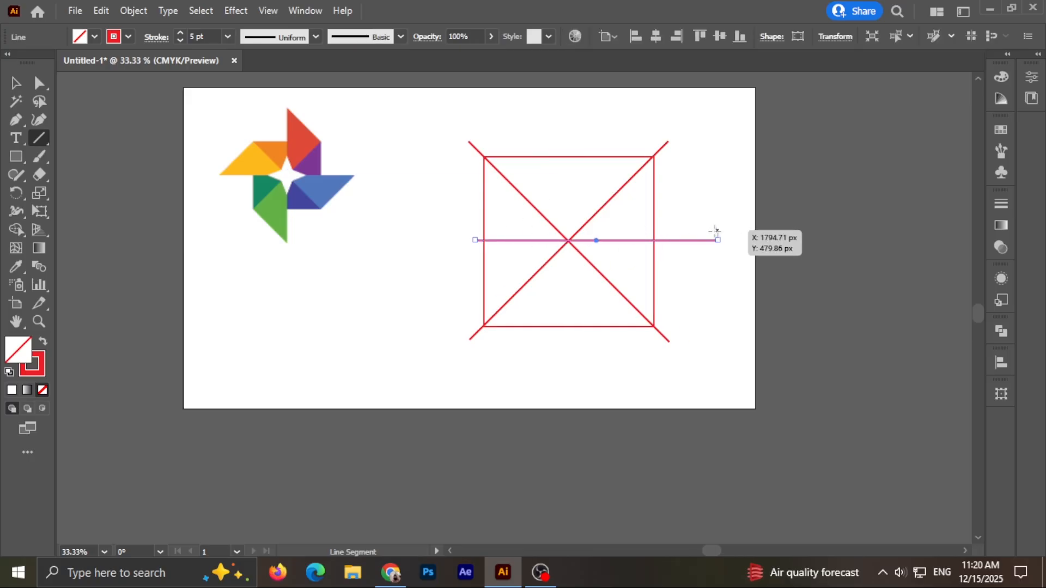
{"action": "left_click", "coordinate": [15, 83]}
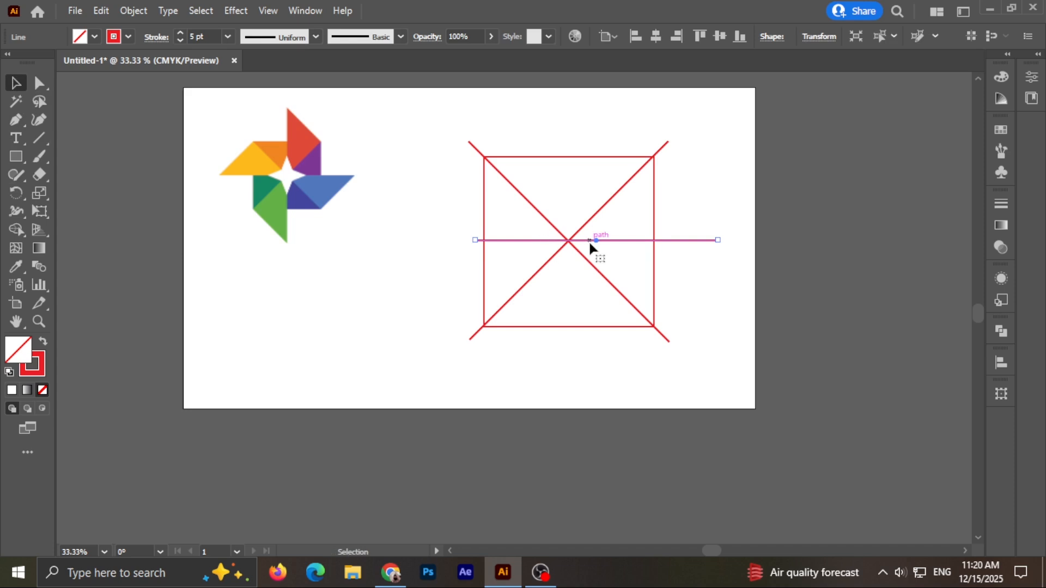
{"action": "left_click_drag", "start_coordinate": [590, 240], "coordinate": [562, 241]}
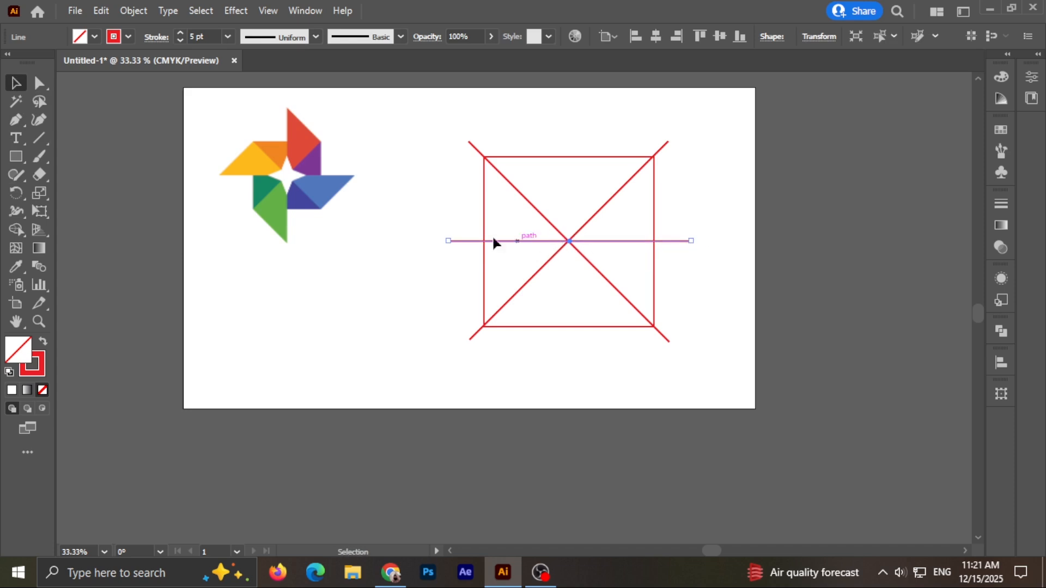
Step: Draw a vertical line extending above and below the square and centre it on the other lines' intersection
{"action": "left_click", "coordinate": [37, 139]}
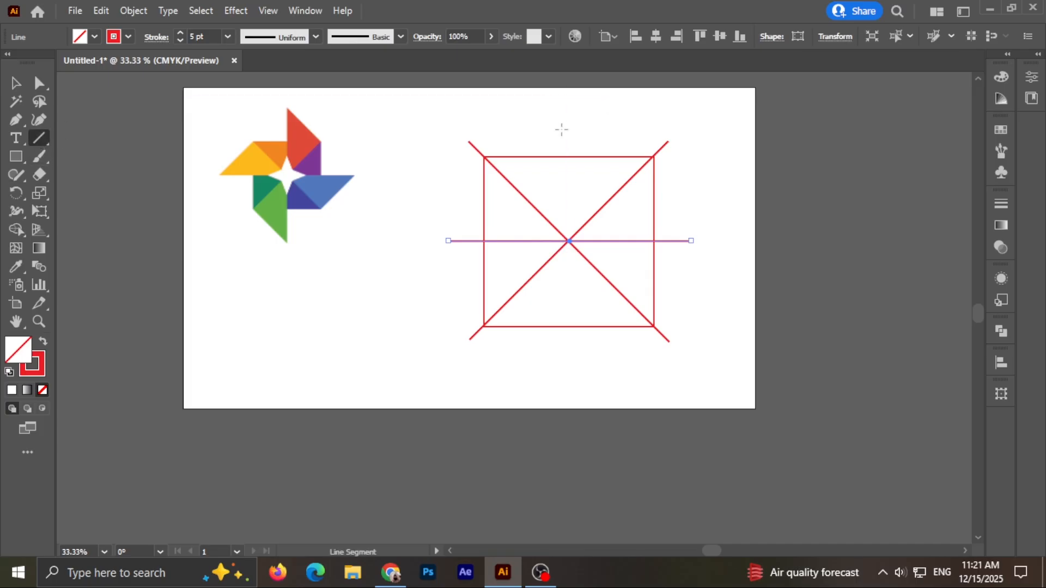
{"action": "left_click_drag", "start_coordinate": [562, 129], "coordinate": [582, 351]}
{"action": "left_click", "coordinate": [15, 83]}
{"action": "left_click_drag", "start_coordinate": [562, 240], "coordinate": [567, 248]}
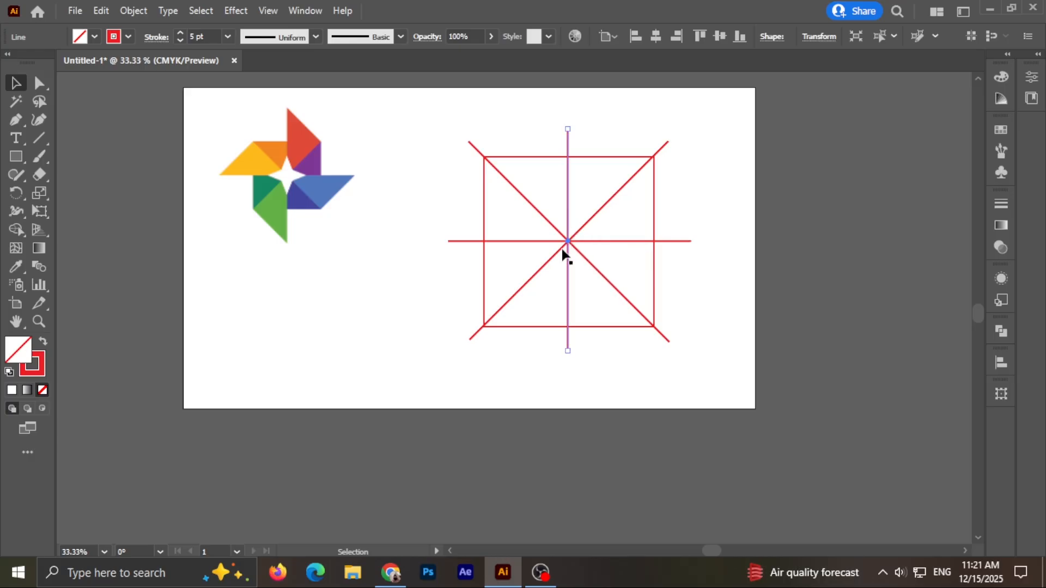
Step: Divide the square along all four crossing lines with Pathfinder and ungroup the resulting pieces
{"action": "left_click_drag", "start_coordinate": [467, 147], "coordinate": [760, 377]}
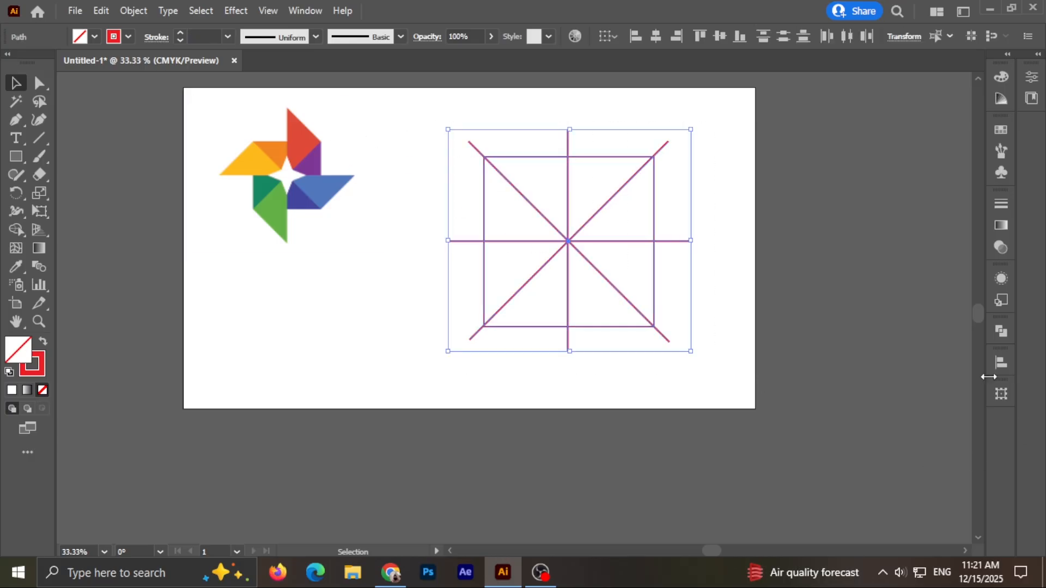
{"action": "left_click", "coordinate": [1000, 333]}
{"action": "left_click", "coordinate": [825, 405]}
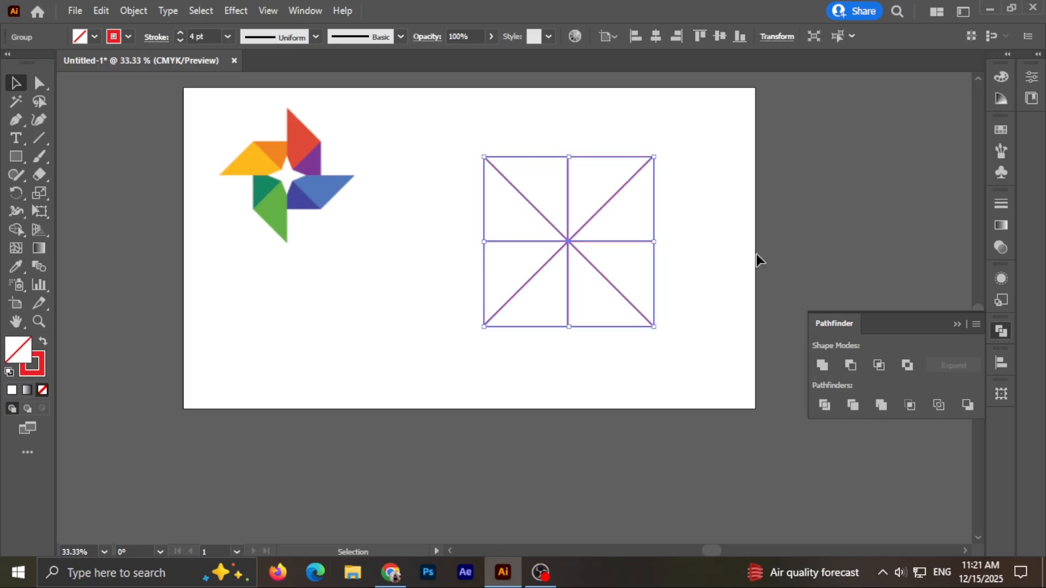
{"action": "right_click", "coordinate": [699, 248]}
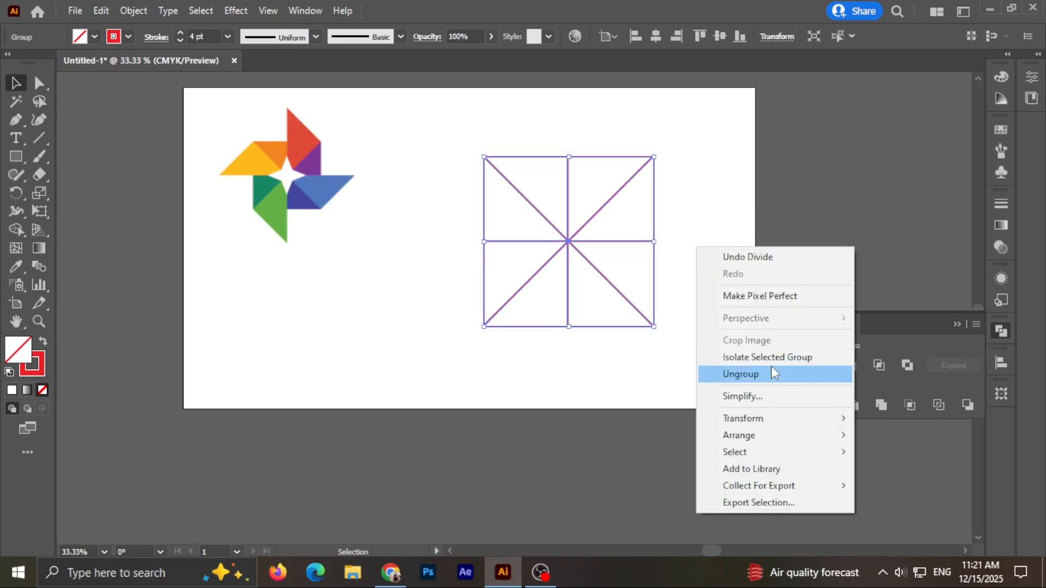
{"action": "left_click", "coordinate": [763, 374]}
{"action": "left_click", "coordinate": [710, 278]}
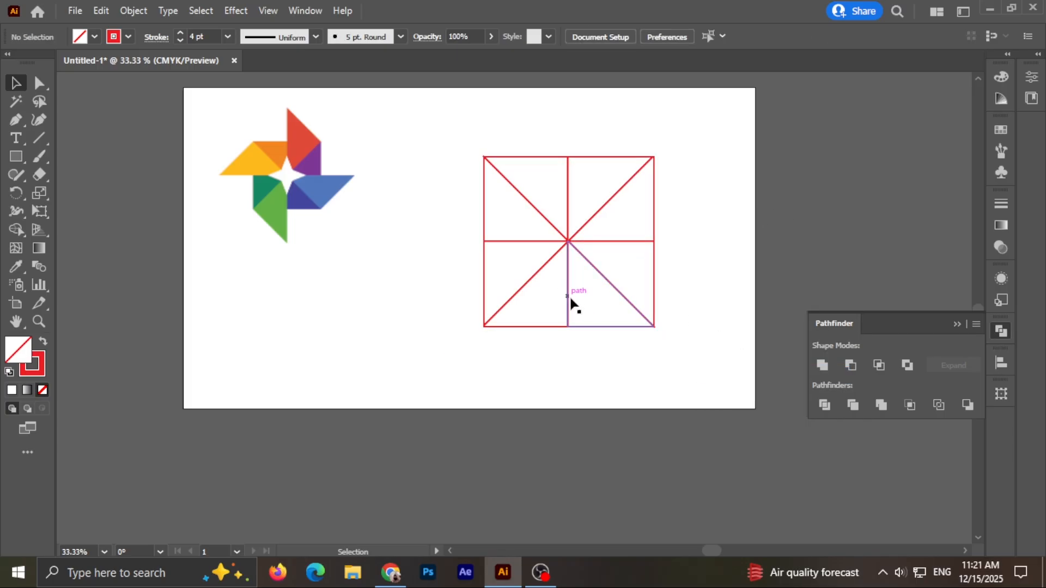
{"action": "left_click", "coordinate": [605, 290]}
{"action": "left_click", "coordinate": [686, 220]}
{"action": "left_click", "coordinate": [609, 203]}
{"action": "left_click", "coordinate": [734, 197]}
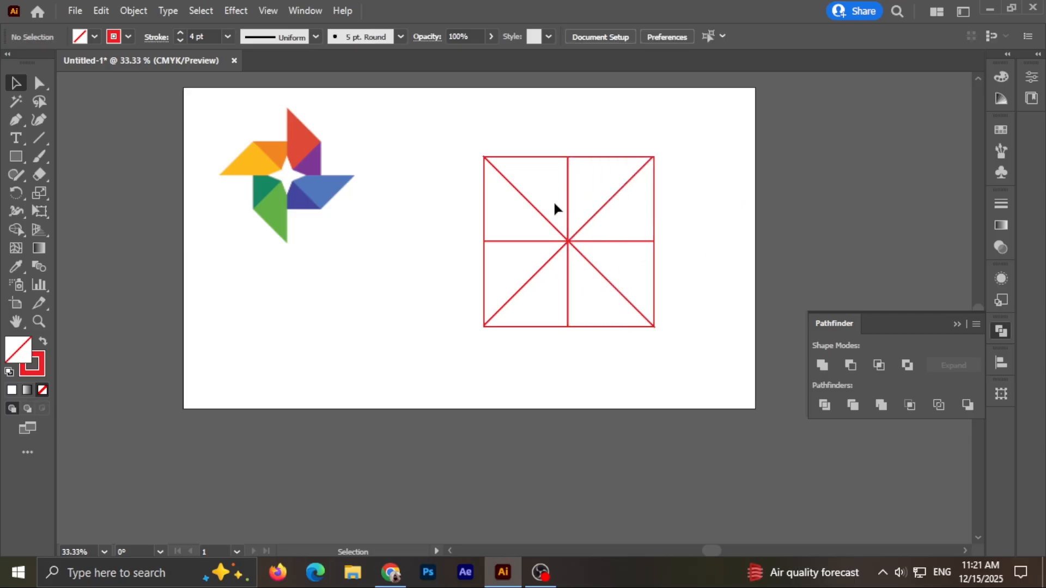
{"action": "left_click", "coordinate": [525, 203]}
{"action": "left_click", "coordinate": [733, 195]}
Step: Reflect a copy of the square's lower-left bottom triangle across the bottom edge so it points downward outside the square
{"action": "left_click", "coordinate": [508, 325]}
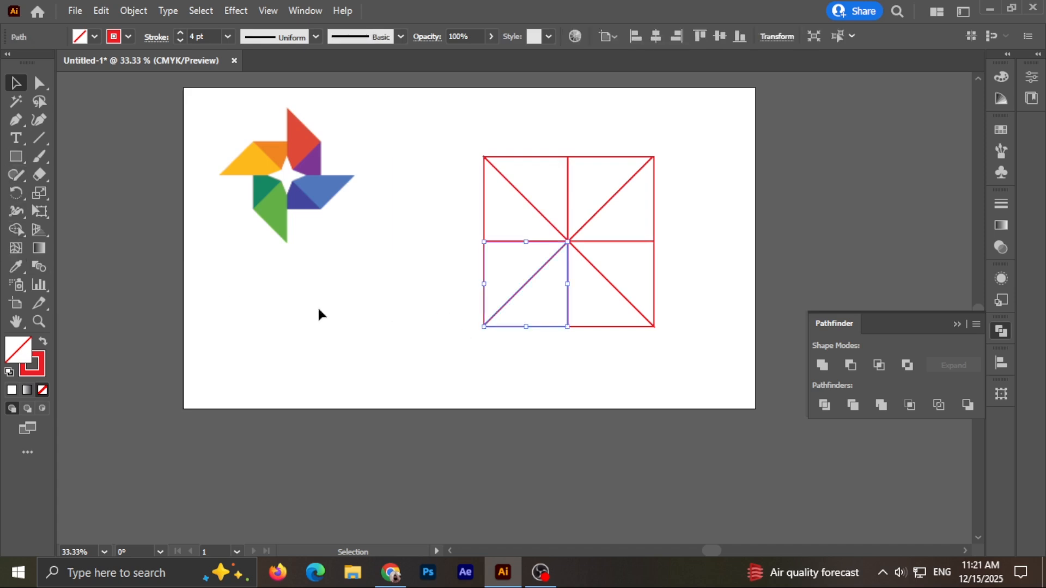
{"action": "left_click", "coordinate": [16, 193]}
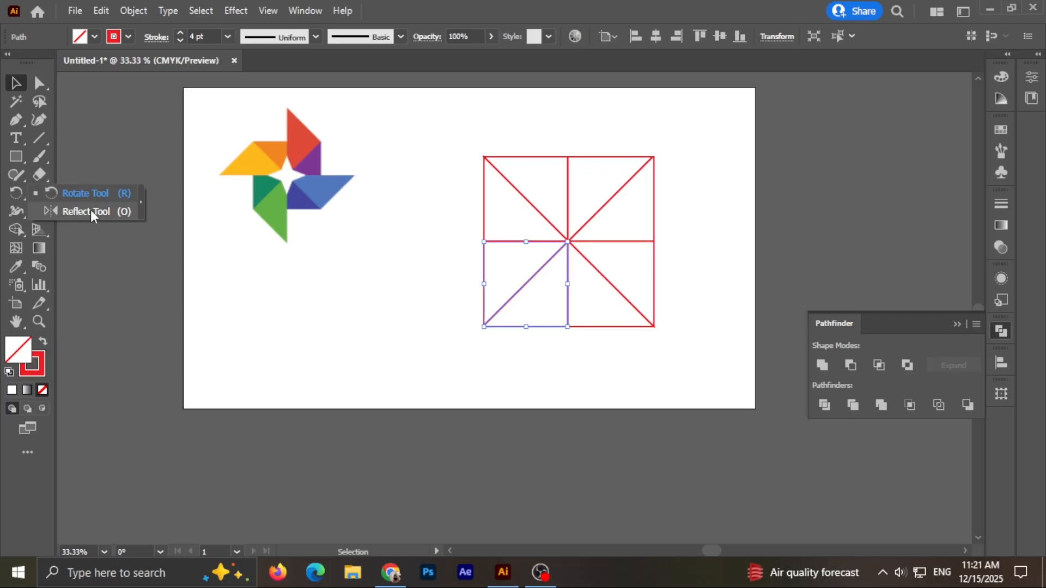
{"action": "left_click", "coordinate": [87, 211]}
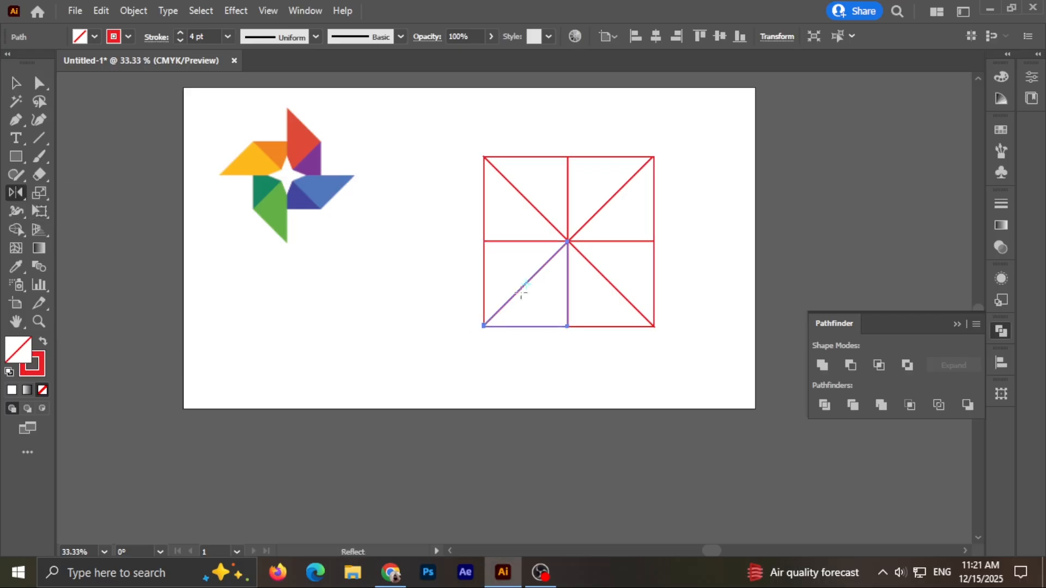
{"action": "left_click", "coordinate": [484, 323]}
{"action": "mouse_move", "coordinate": [567, 327]}
{"action": "left_mouse_down"}
{"action": "mouse_move", "coordinate": [564, 339]}
{"action": "mouse_move", "coordinate": [566, 329]}
{"action": "left_mouse_up"}
{"action": "left_click", "coordinate": [16, 84]}
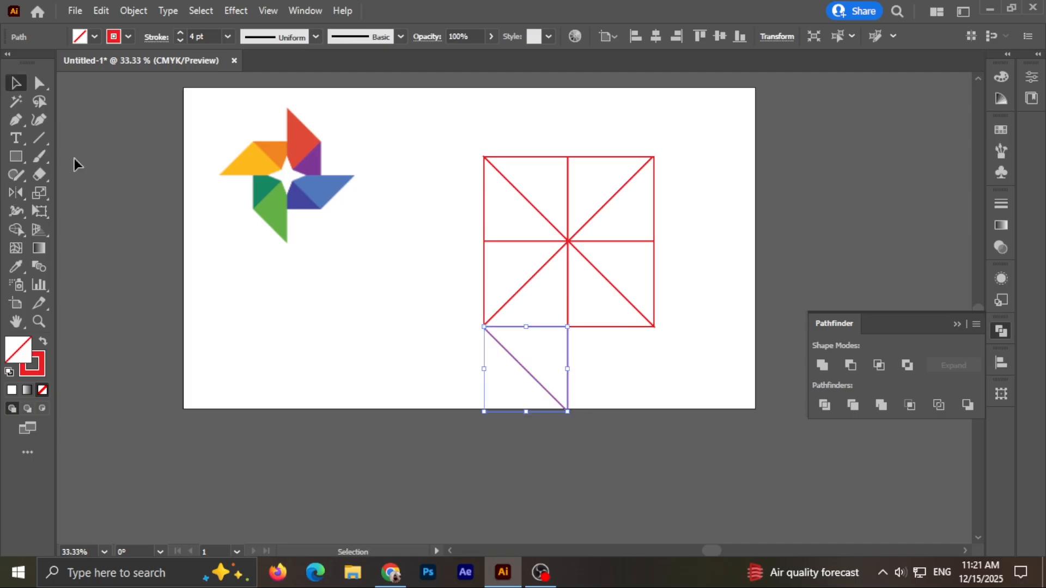
{"action": "left_click", "coordinate": [724, 294]}
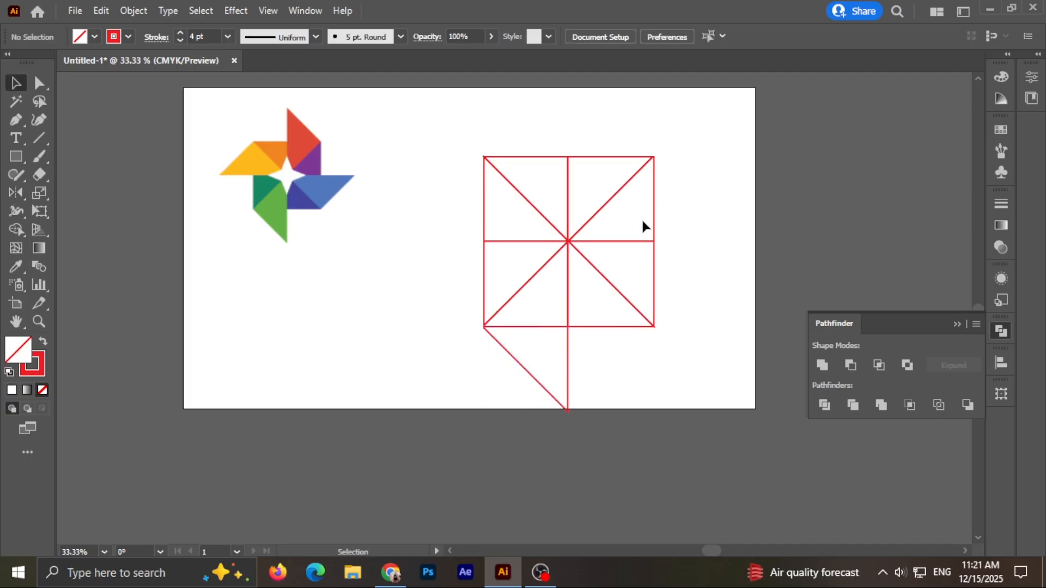
Step: Reflect a copy of the square's lower-right side triangle across the right edge so it points outward
{"action": "left_click", "coordinate": [653, 297]}
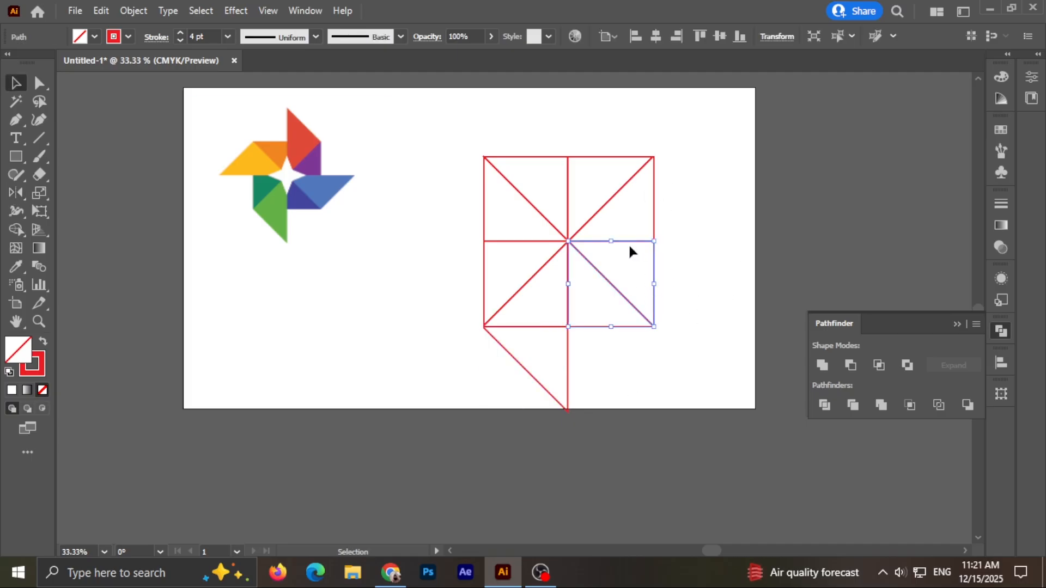
{"action": "left_click", "coordinate": [16, 194]}
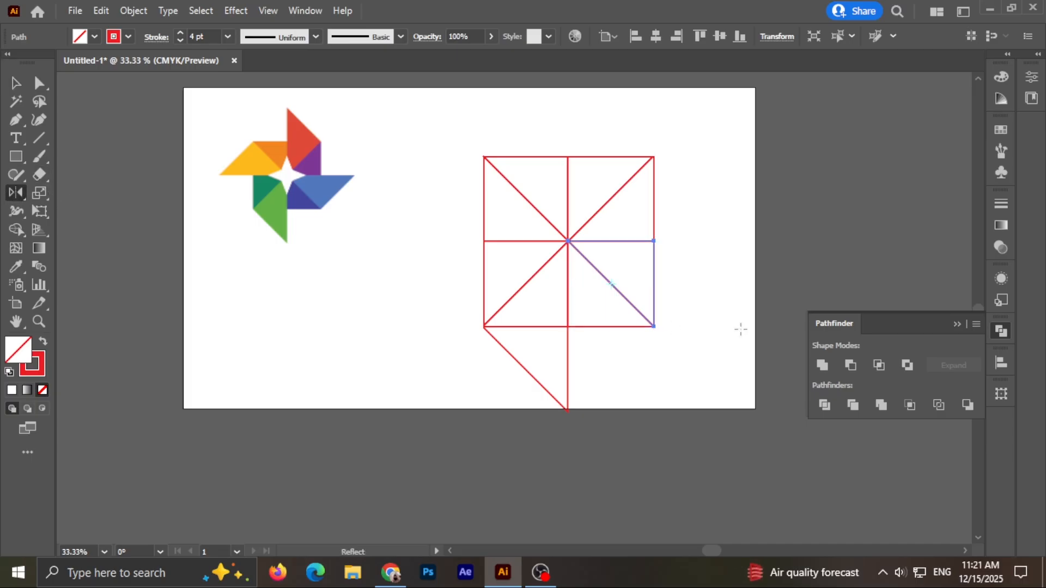
{"action": "left_click", "coordinate": [654, 326]}
{"action": "mouse_move", "coordinate": [656, 289]}
{"action": "left_mouse_down"}
{"action": "mouse_move", "coordinate": [675, 294]}
{"action": "mouse_move", "coordinate": [656, 294]}
{"action": "left_mouse_up"}
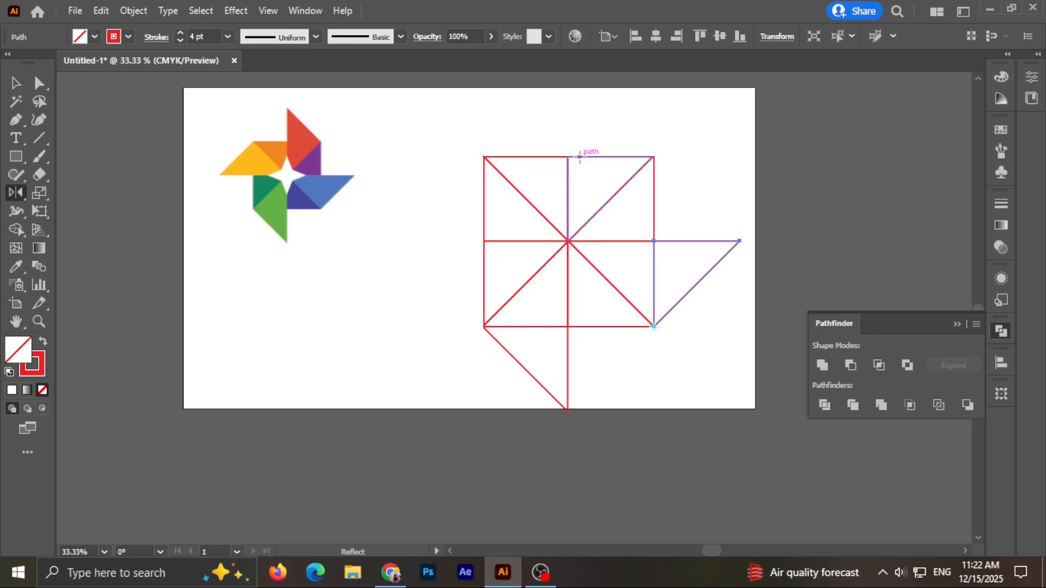
{"action": "left_click", "coordinate": [15, 83]}
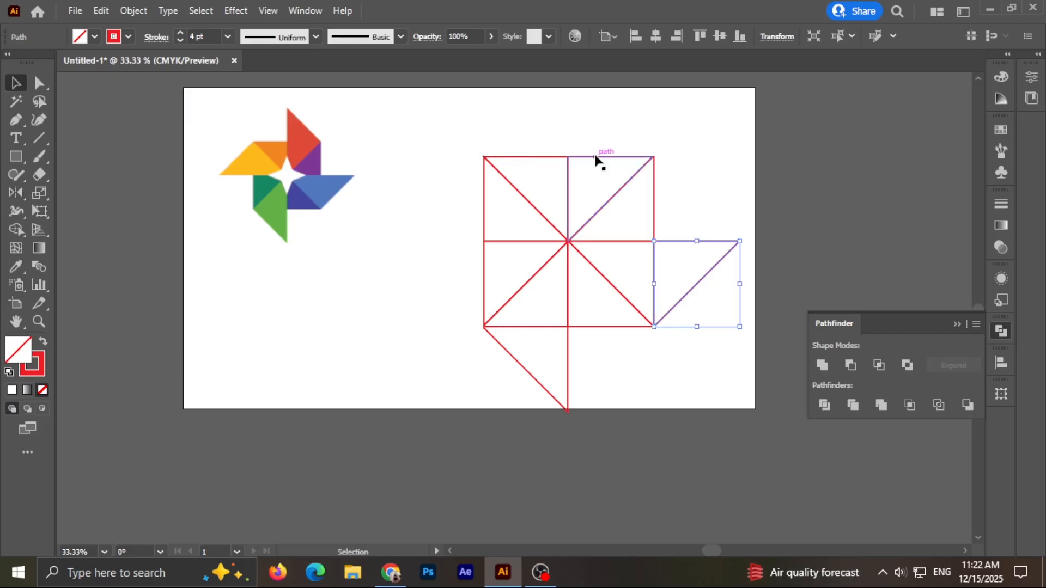
Step: Reflect a copy of the square's upper-right top triangle across the top edge so it points upward outside the square
{"action": "left_click", "coordinate": [602, 158]}
{"action": "key", "text": "o"}
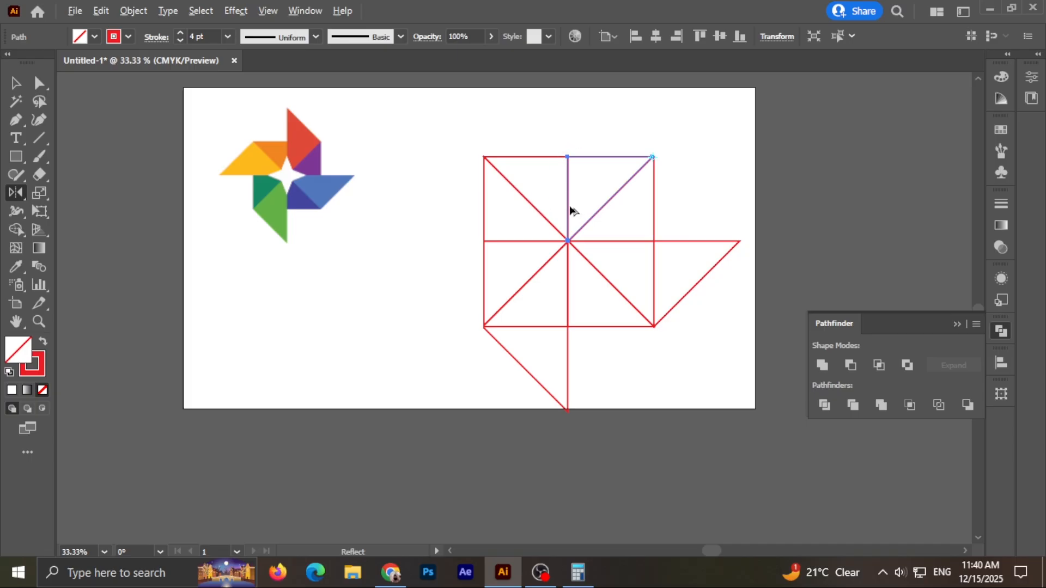
{"action": "left_click_drag", "start_coordinate": [570, 206], "coordinate": [561, 105]}
{"action": "key", "text": "v"}
Step: Reflect a copy of the square's upper-left side triangle across the left edge so it points outward
{"action": "left_click", "coordinate": [484, 235]}
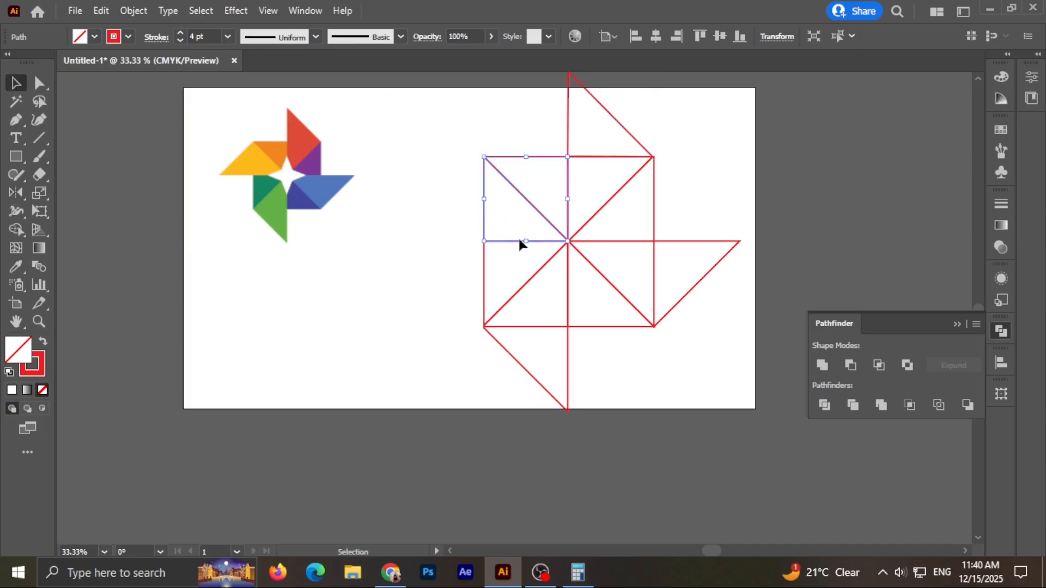
{"action": "key", "text": "alt"}
{"action": "left_click", "coordinate": [17, 193]}
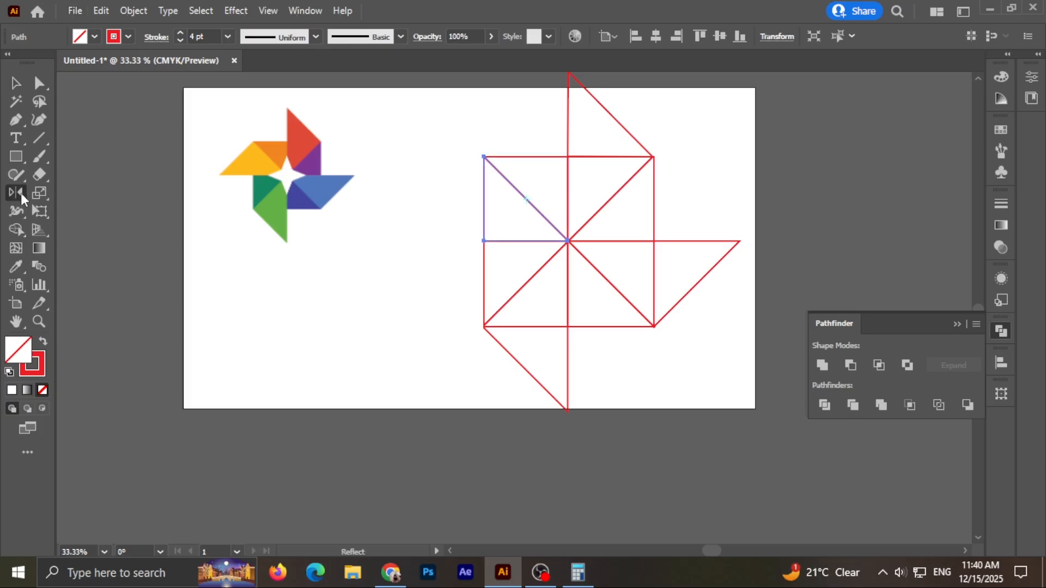
{"action": "left_click", "coordinate": [484, 157]}
{"action": "mouse_move", "coordinate": [482, 242]}
{"action": "left_mouse_down"}
{"action": "mouse_move", "coordinate": [448, 240]}
{"action": "mouse_move", "coordinate": [465, 276]}
{"action": "mouse_move", "coordinate": [485, 253]}
{"action": "left_mouse_up"}
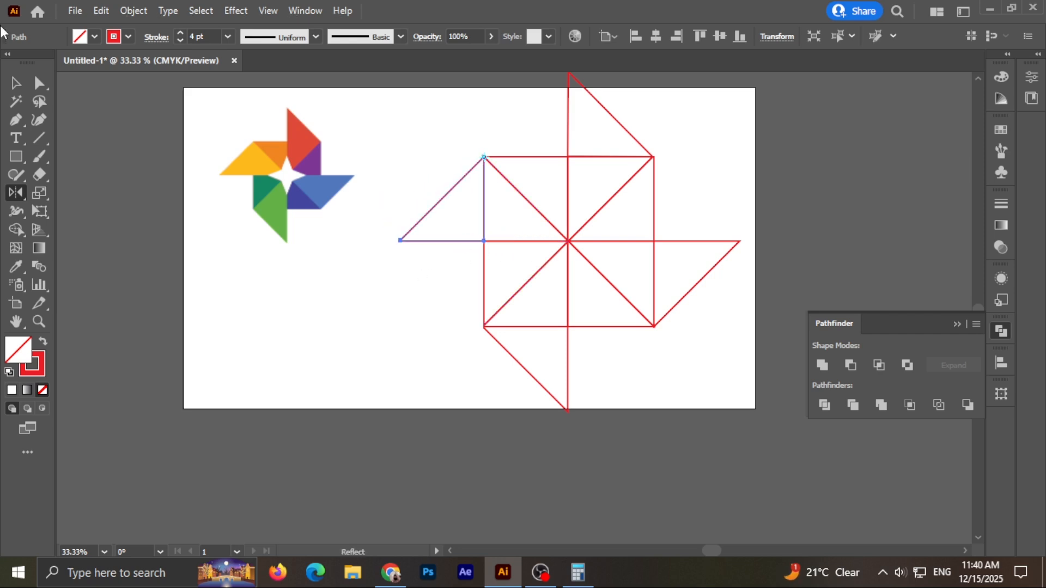
{"action": "left_click", "coordinate": [16, 83]}
{"action": "left_click", "coordinate": [448, 113]}
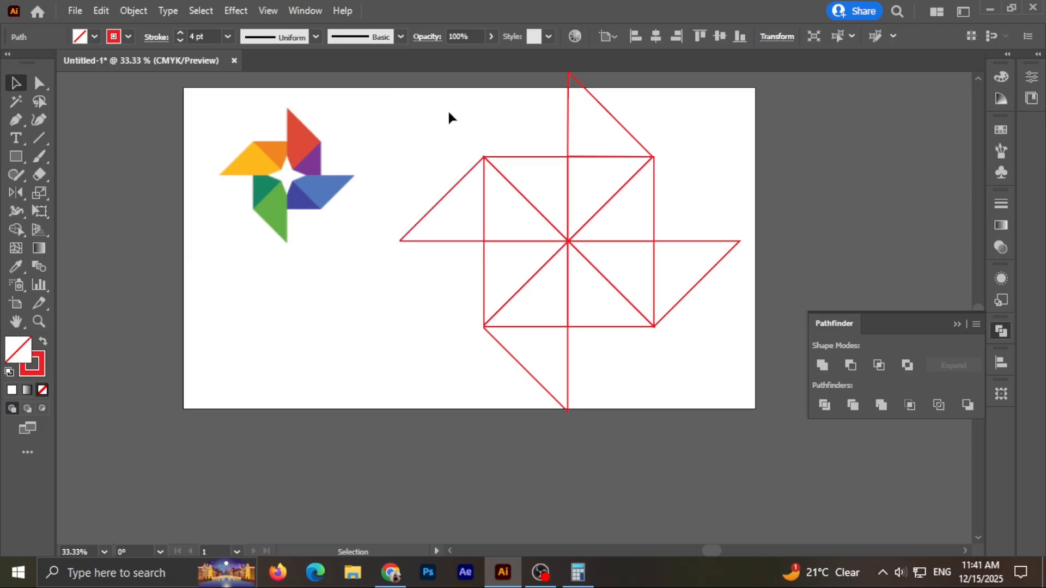
Step: Scale the whole pinwheel outline down proportionally about its centre so it fits within the artboard
{"action": "left_click_drag", "start_coordinate": [404, 88], "coordinate": [670, 267]}
{"action": "left_click_drag", "start_coordinate": [705, 362], "coordinate": [672, 340]}
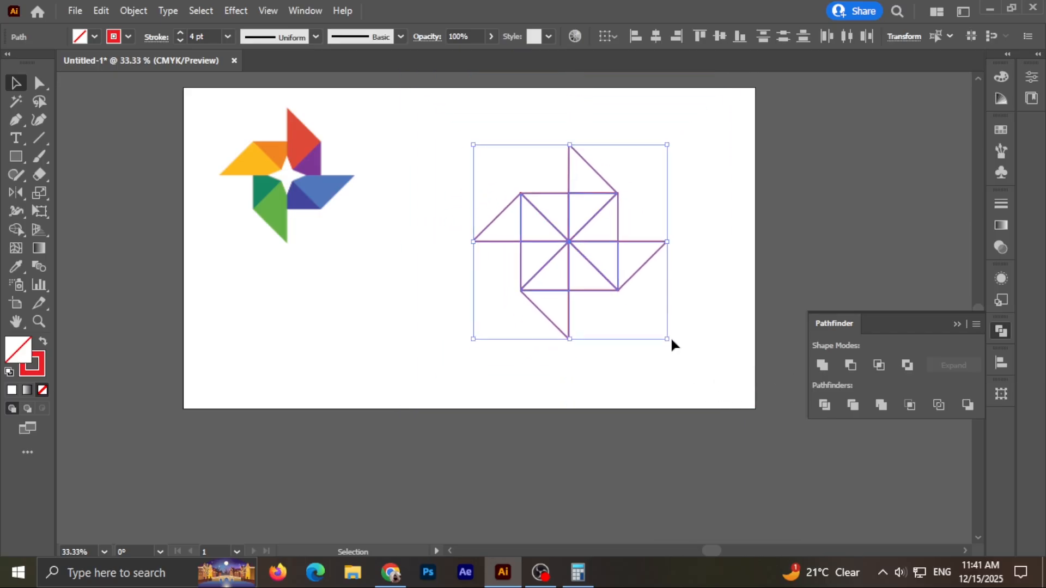
{"action": "left_click", "coordinate": [678, 275]}
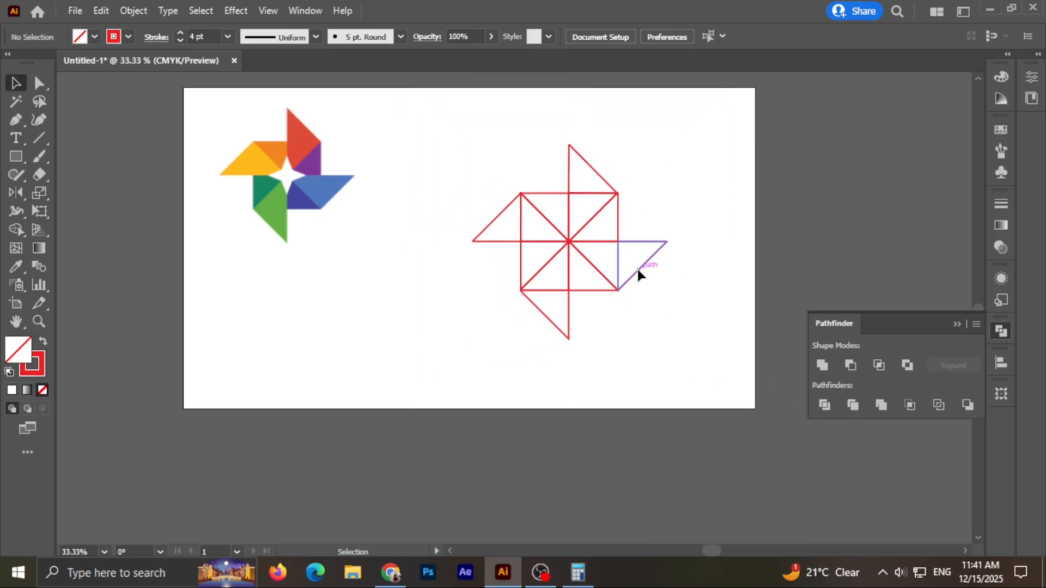
{"action": "left_click", "coordinate": [638, 271]}
{"action": "left_click", "coordinate": [733, 247]}
Step: Merge each outer triangle with its adjoining inner triangle using Shape Builder to form the four large pinwheel blades
{"action": "left_click_drag", "start_coordinate": [464, 150], "coordinate": [603, 279]}
{"action": "left_click_drag", "start_coordinate": [657, 333], "coordinate": [657, 334]}
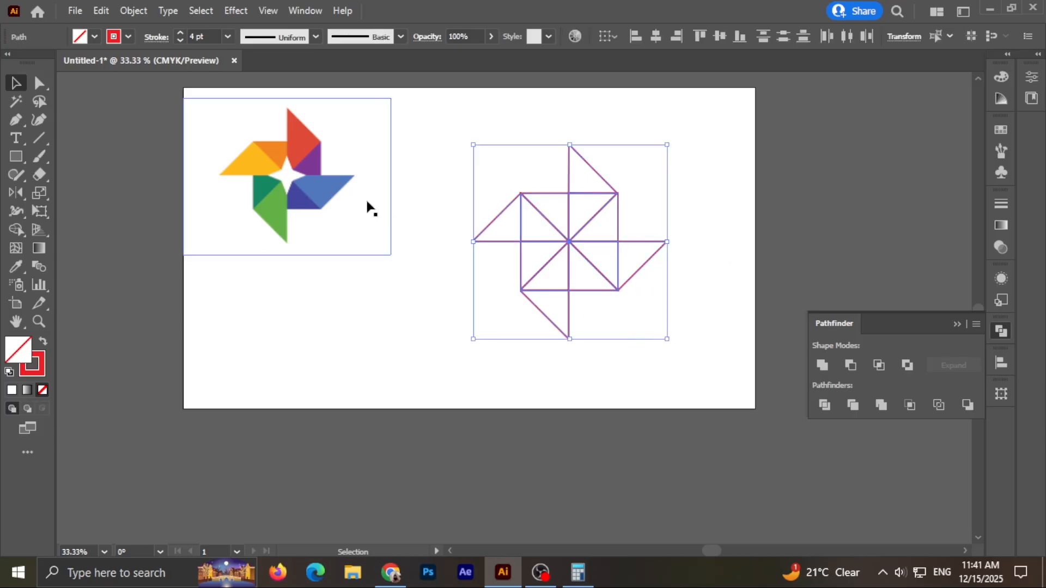
{"action": "left_click", "coordinate": [24, 229]}
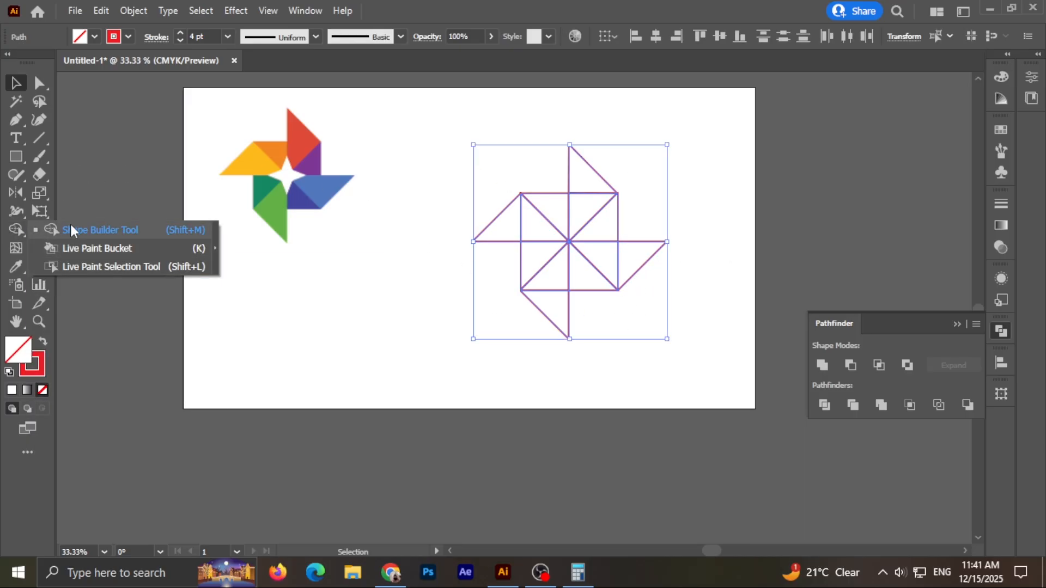
{"action": "left_click", "coordinate": [71, 230]}
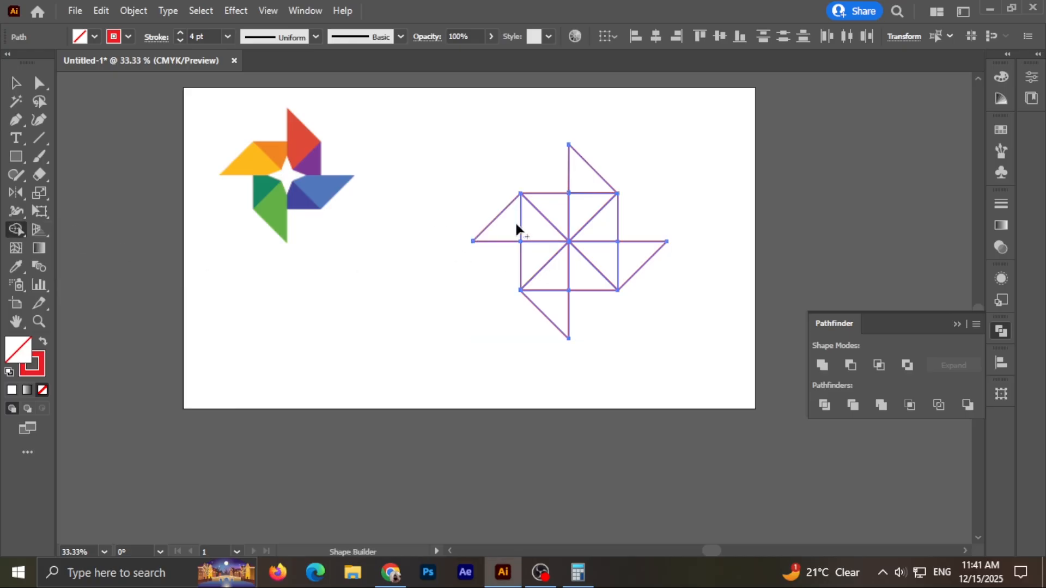
{"action": "left_click_drag", "start_coordinate": [509, 224], "coordinate": [544, 232]}
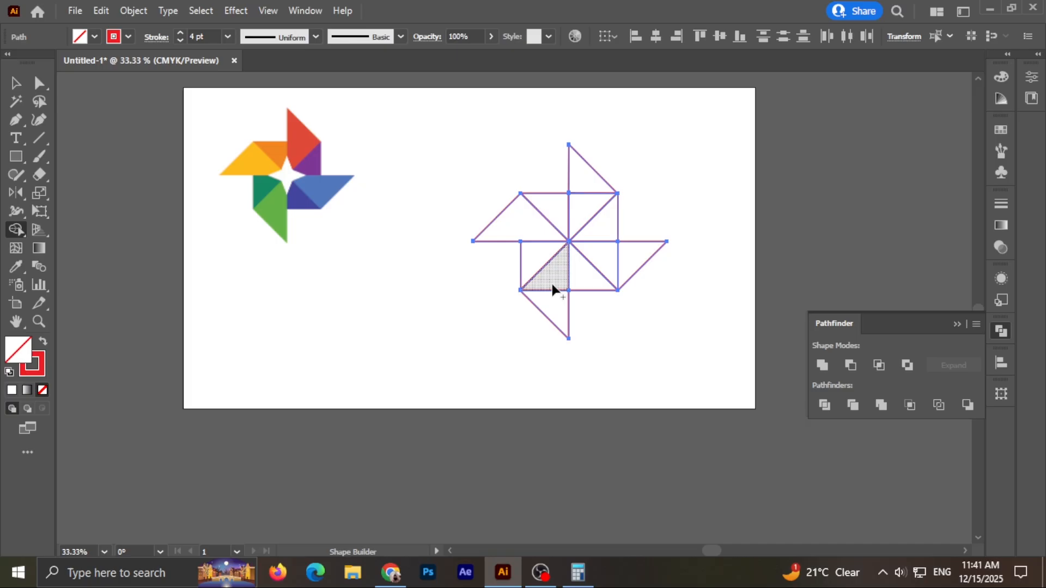
{"action": "left_click_drag", "start_coordinate": [552, 277], "coordinate": [556, 308]}
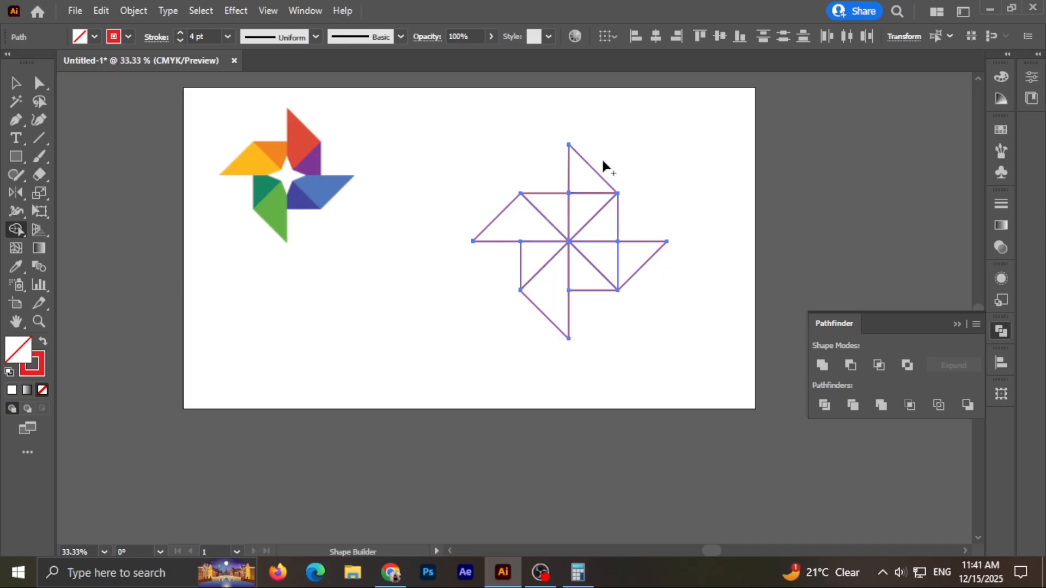
{"action": "left_click_drag", "start_coordinate": [587, 194], "coordinate": [586, 204]}
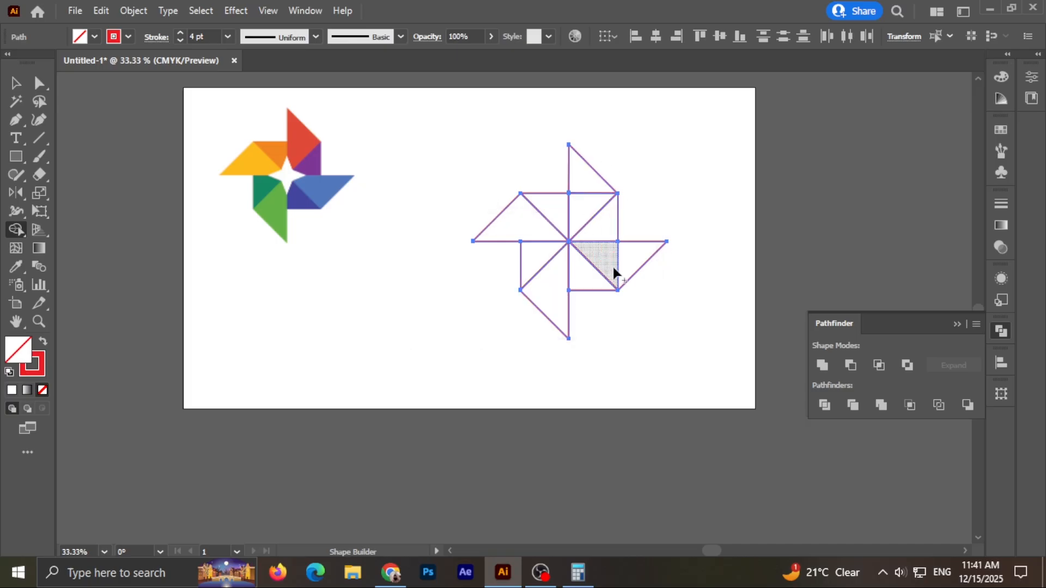
{"action": "mouse_move", "coordinate": [605, 263]}
{"action": "left_mouse_down"}
{"action": "mouse_move", "coordinate": [630, 262]}
{"action": "mouse_move", "coordinate": [630, 309]}
{"action": "left_mouse_up"}
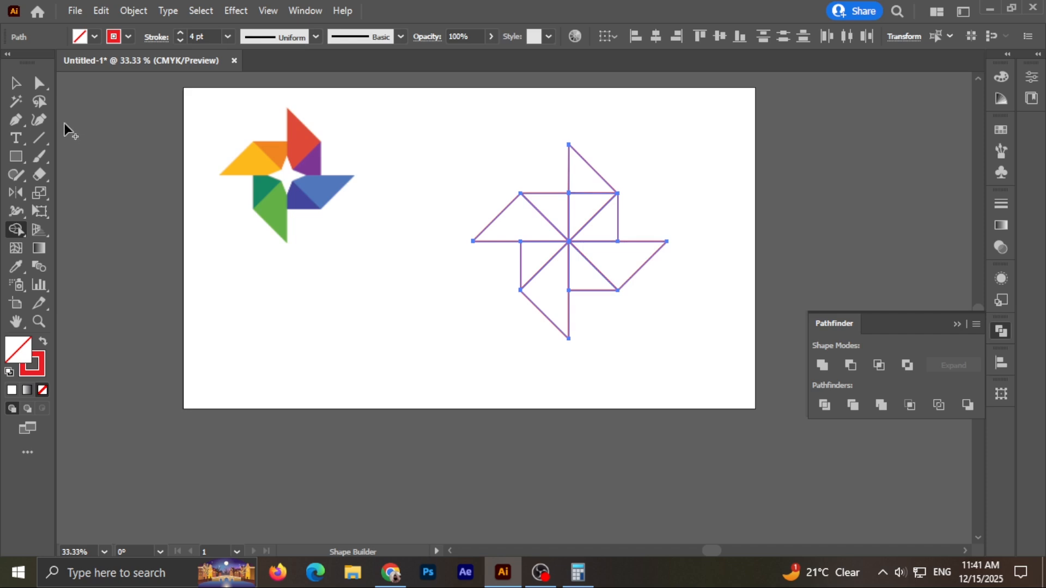
{"action": "left_click", "coordinate": [15, 83]}
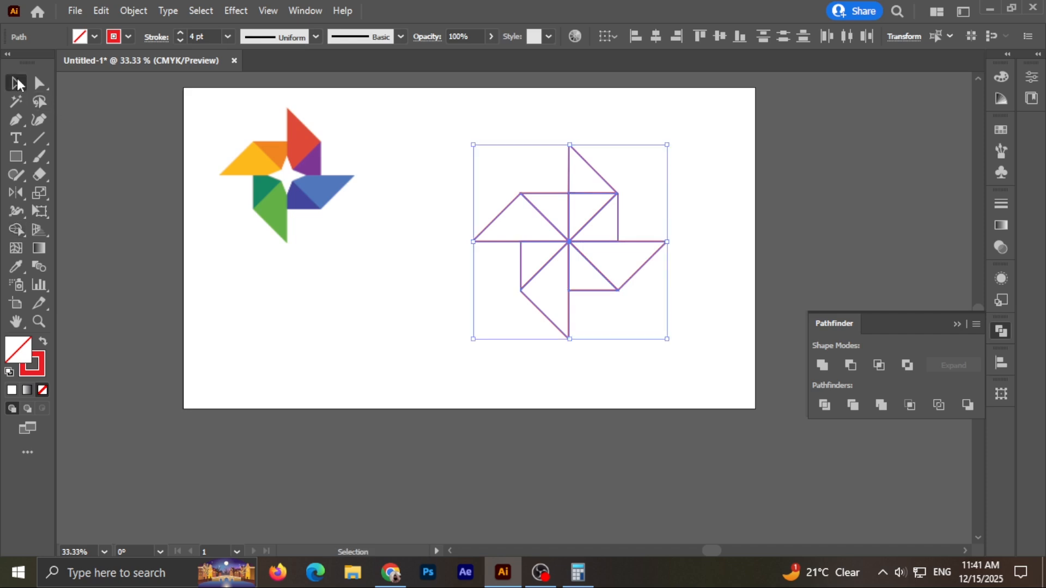
{"action": "left_click", "coordinate": [704, 305]}
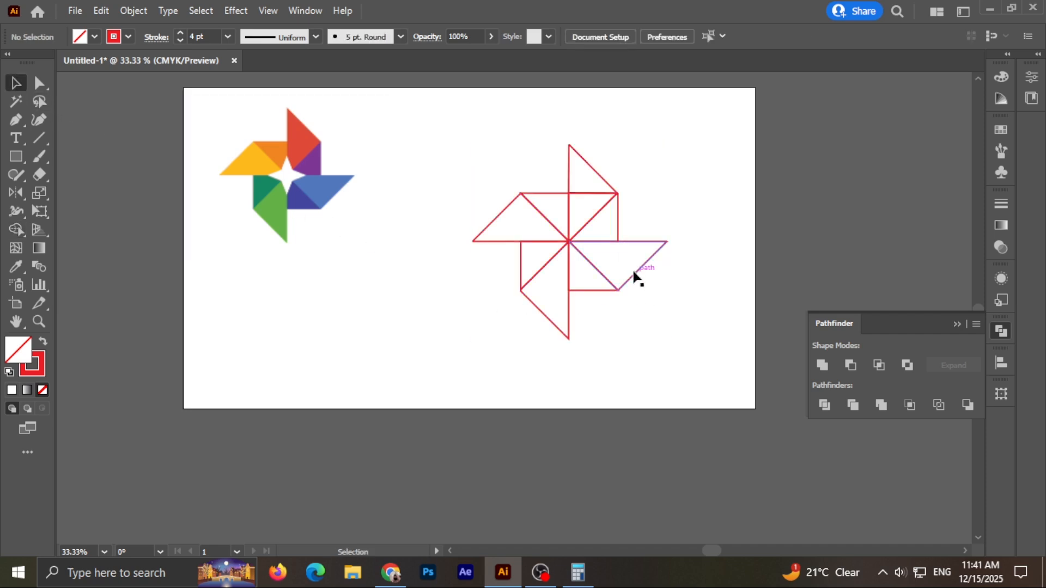
Step: Fill the right-hand blade with the light blue sampled from the reference logo
{"action": "left_click", "coordinate": [635, 272]}
{"action": "left_click", "coordinate": [19, 266]}
{"action": "left_click", "coordinate": [334, 179]}
{"action": "left_click", "coordinate": [15, 83]}
{"action": "left_click", "coordinate": [600, 324]}
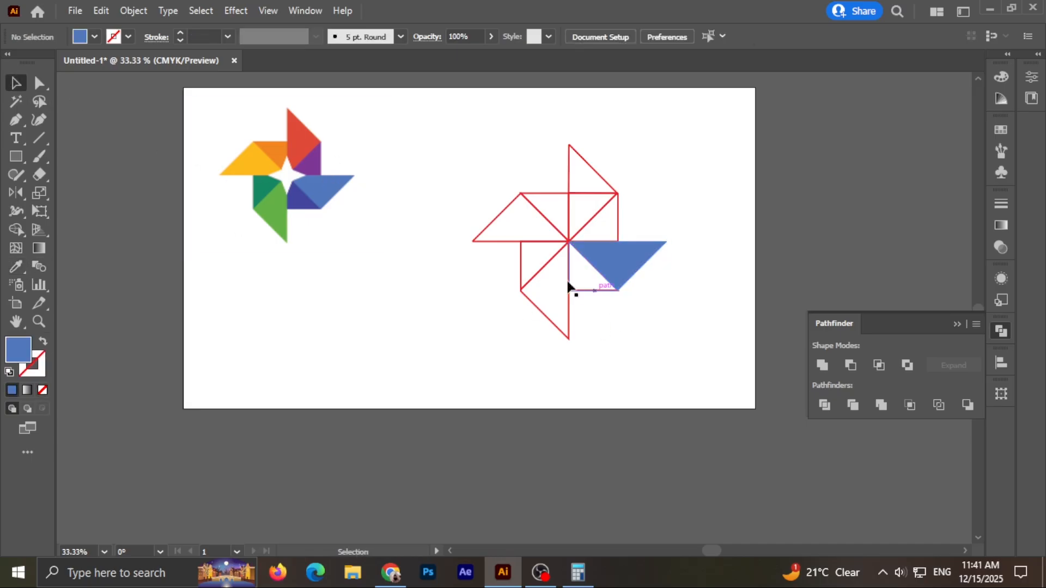
Step: Fill the bottom blade with the light green sampled from the reference logo
{"action": "left_click", "coordinate": [545, 321]}
{"action": "left_click", "coordinate": [17, 268]}
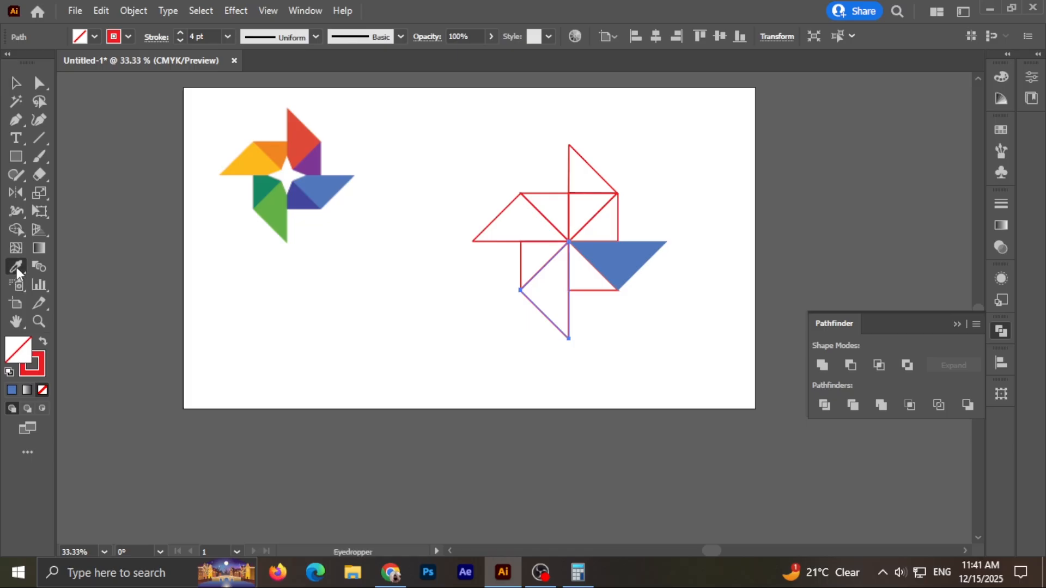
{"action": "left_click", "coordinate": [275, 215]}
{"action": "left_click", "coordinate": [15, 83]}
Step: Fill the left-hand blade with the yellow sampled from the reference logo
{"action": "left_click", "coordinate": [509, 241]}
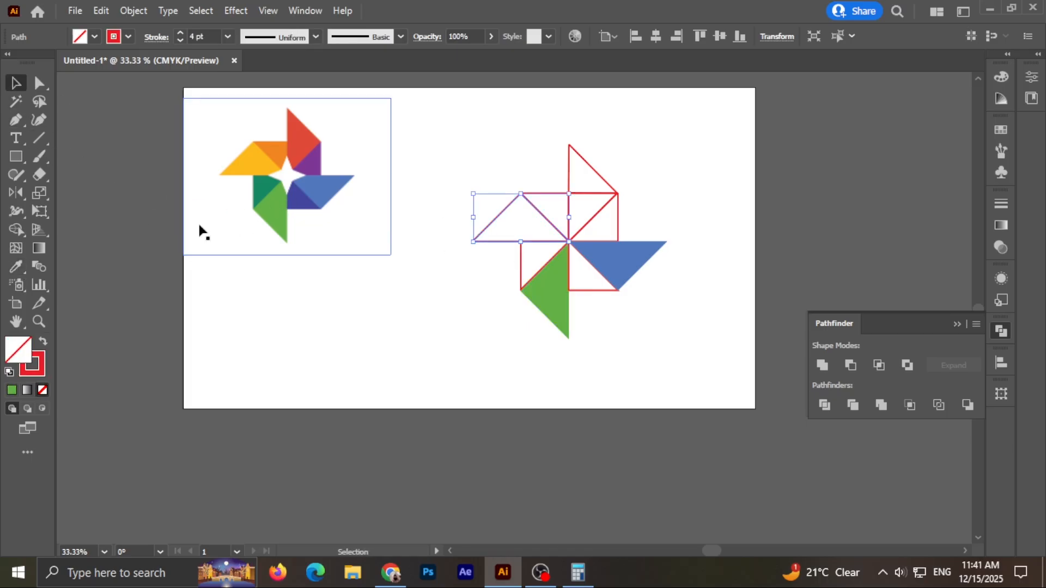
{"action": "left_click", "coordinate": [15, 267]}
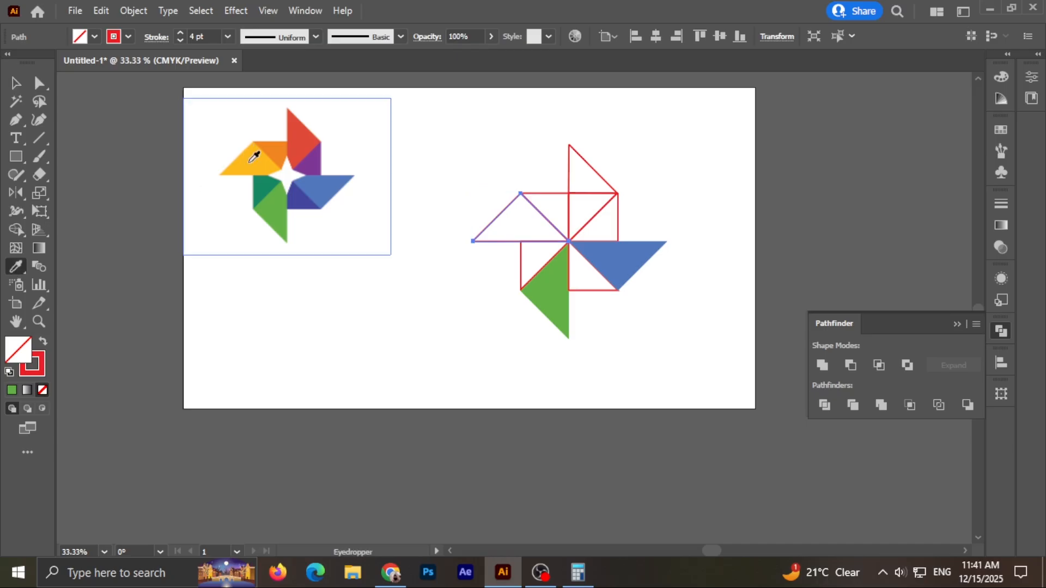
{"action": "left_click", "coordinate": [252, 160]}
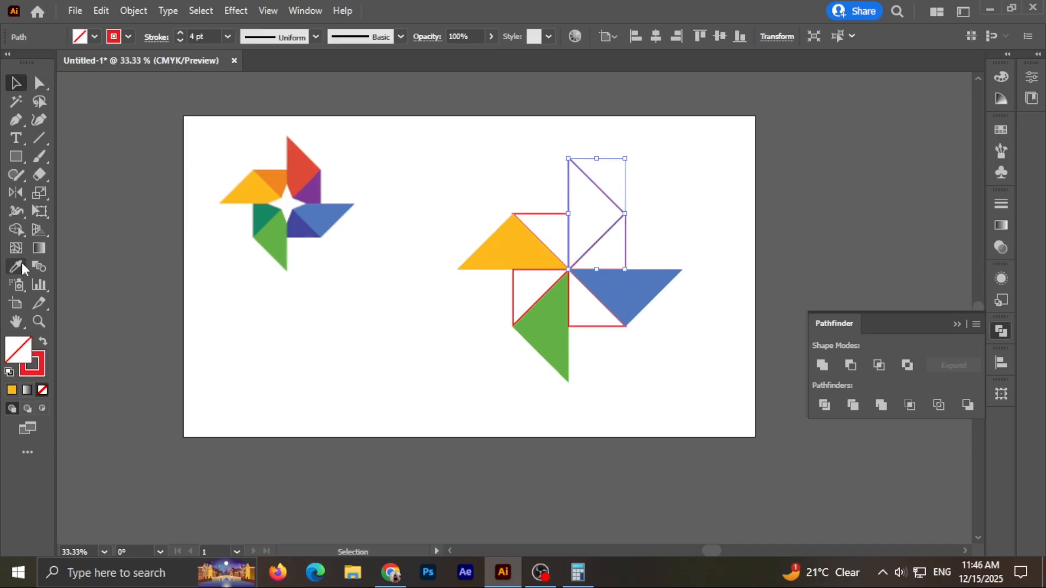
Step: Fill the top blade with the red sampled from the reference logo
{"action": "left_click", "coordinate": [17, 266]}
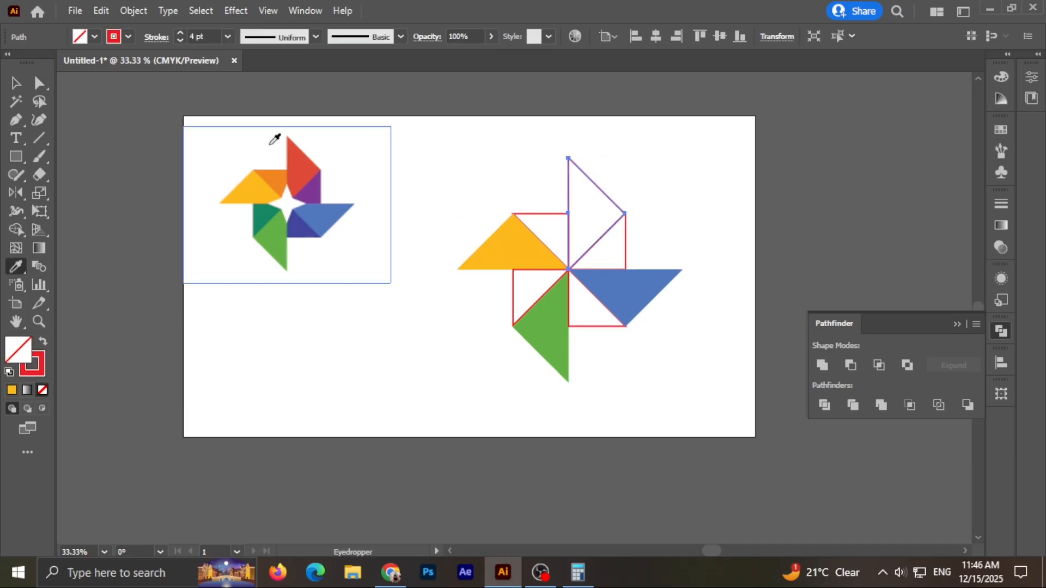
{"action": "left_click", "coordinate": [303, 150]}
{"action": "left_click", "coordinate": [16, 82]}
{"action": "left_click", "coordinate": [454, 332]}
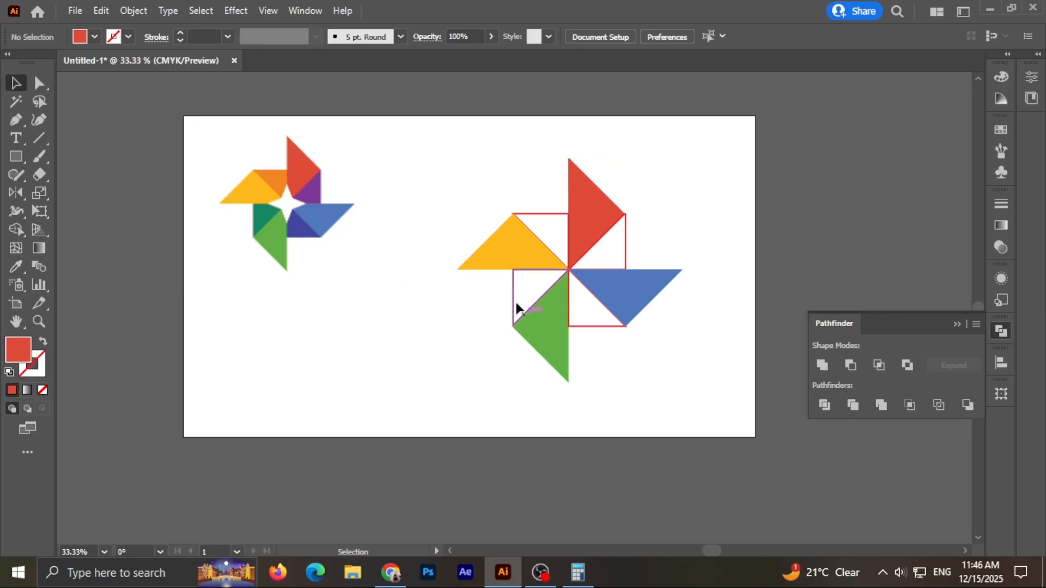
Step: Fill the small triangle between the yellow and red blades with the orange sampled from the reference logo
{"action": "left_click", "coordinate": [537, 216]}
{"action": "left_click", "coordinate": [20, 264]}
{"action": "left_click", "coordinate": [274, 175]}
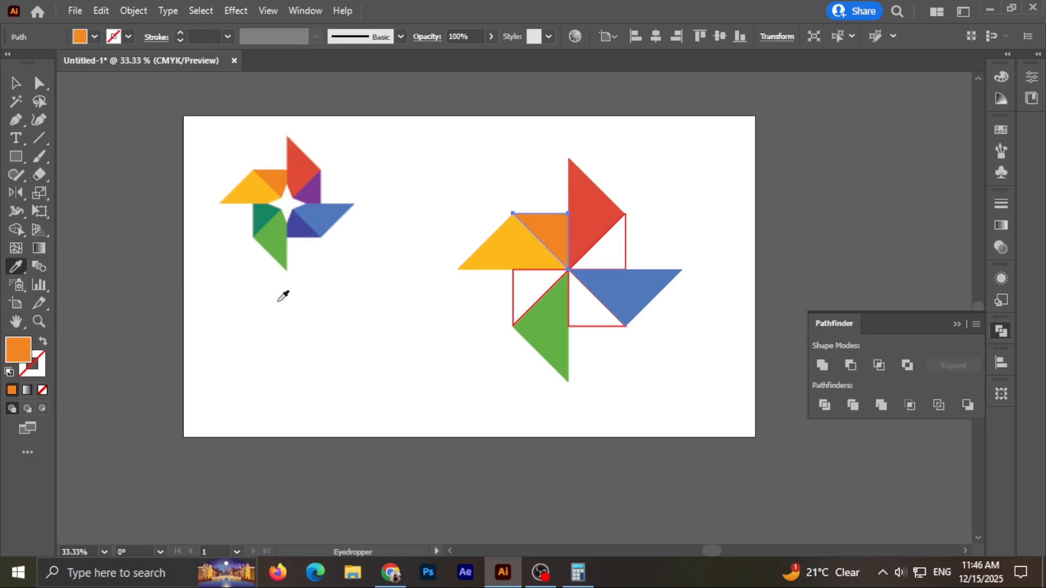
{"action": "left_click", "coordinate": [15, 83]}
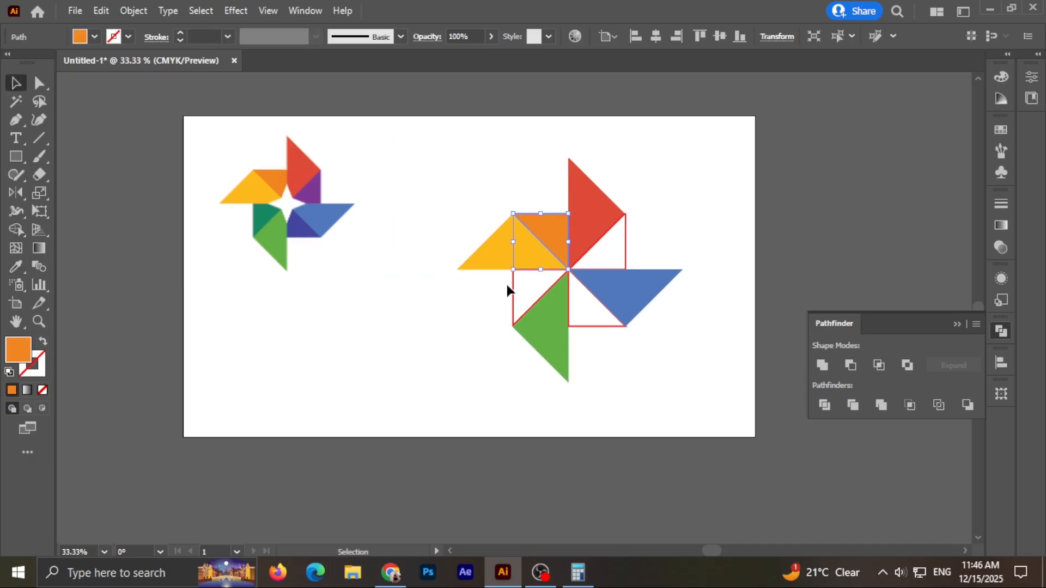
Step: Fill the small triangle between the yellow and light green blades with the dark green sampled from the reference logo
{"action": "left_click", "coordinate": [514, 301]}
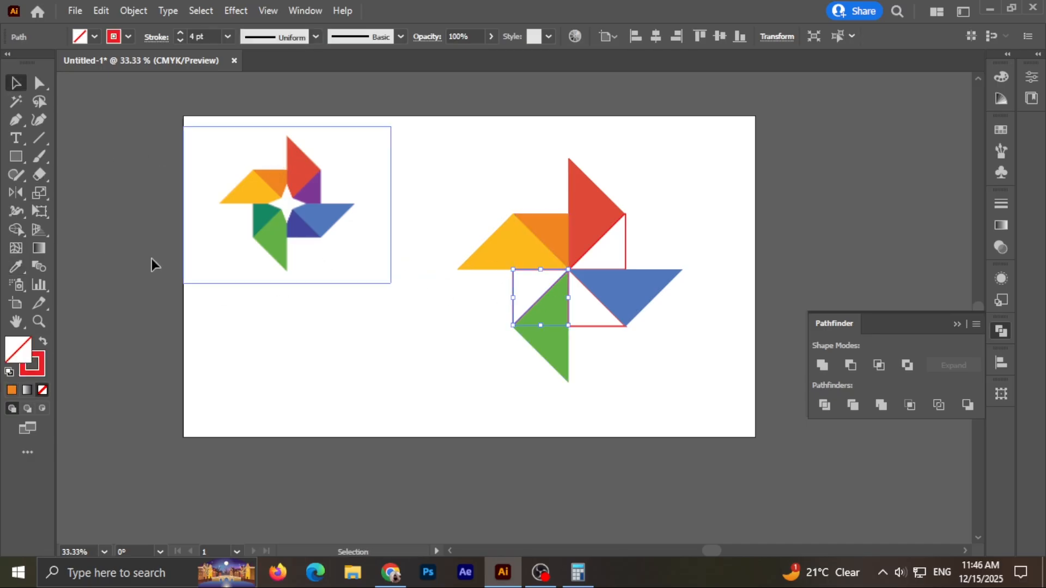
{"action": "left_click", "coordinate": [17, 265]}
{"action": "left_click", "coordinate": [262, 216]}
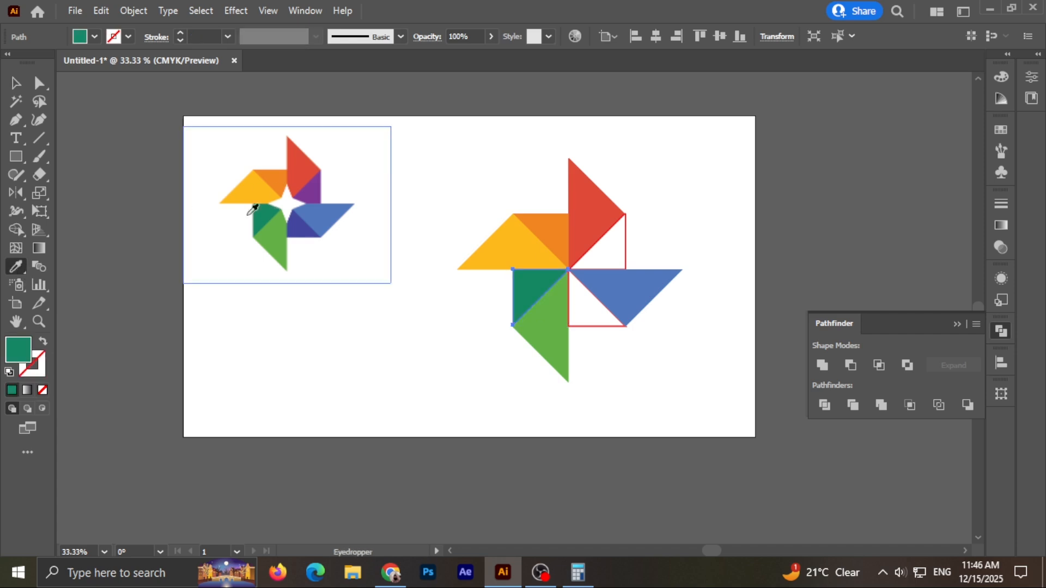
{"action": "key", "text": "v"}
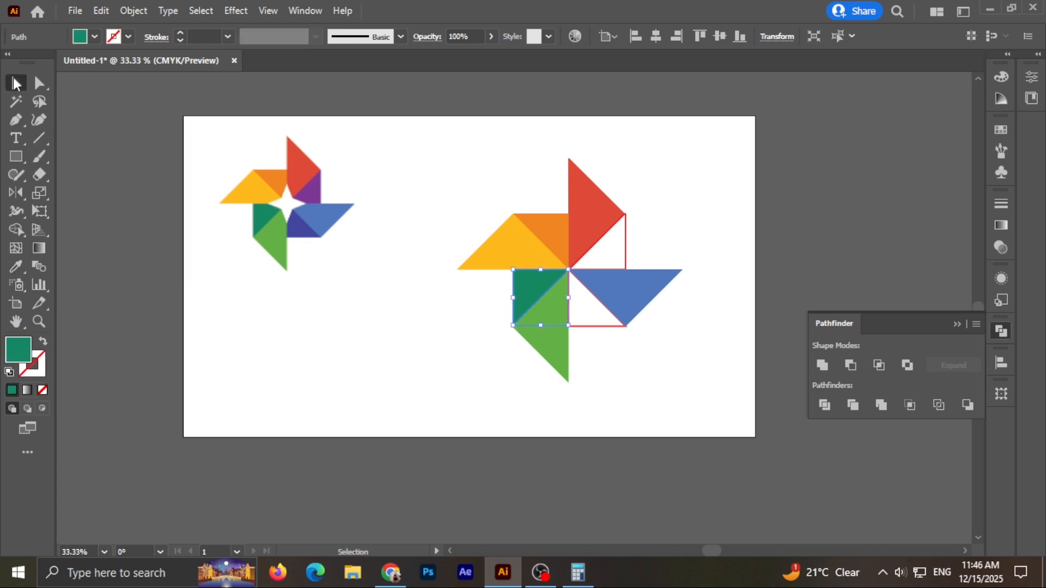
Step: Fill the small triangle between the light green and blue blades with the indigo sampled from the reference logo
{"action": "left_click", "coordinate": [595, 326]}
{"action": "left_click", "coordinate": [22, 262]}
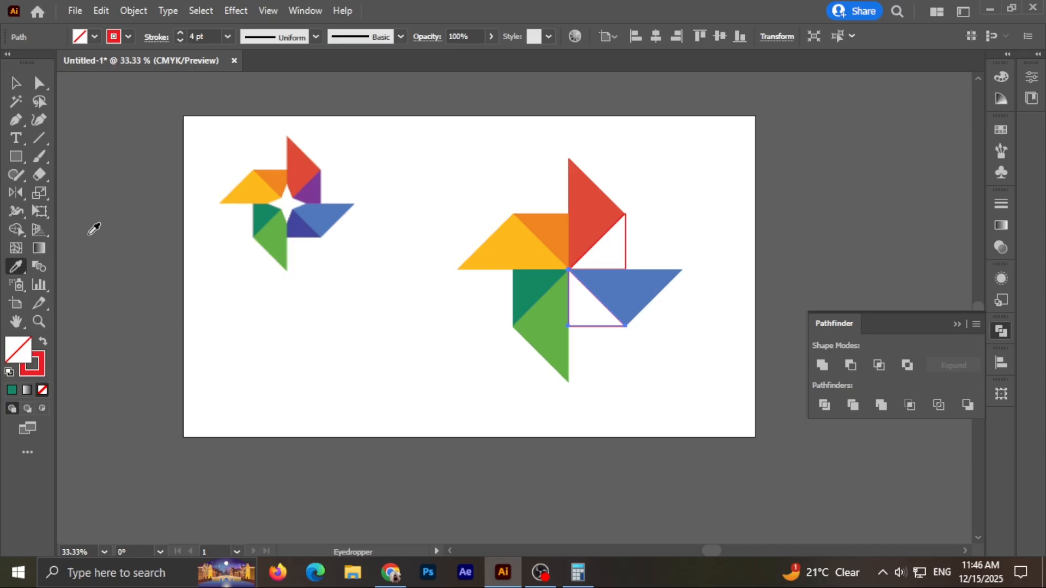
{"action": "left_click", "coordinate": [301, 219]}
{"action": "left_click", "coordinate": [15, 83]}
Step: Fill the small triangle between the red and blue blades with the purple sampled from the reference logo
{"action": "left_click", "coordinate": [626, 247]}
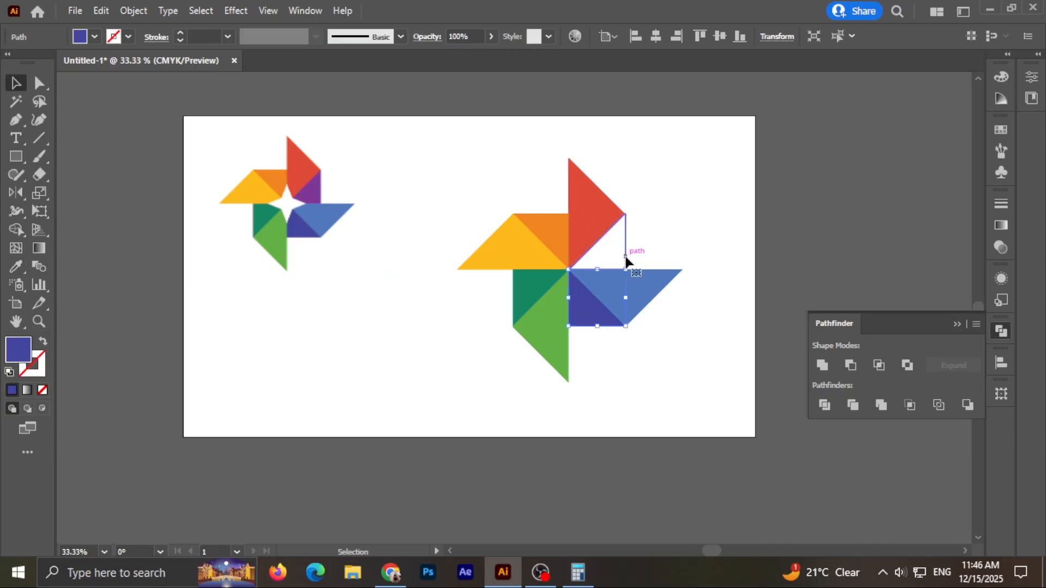
{"action": "left_click", "coordinate": [16, 266]}
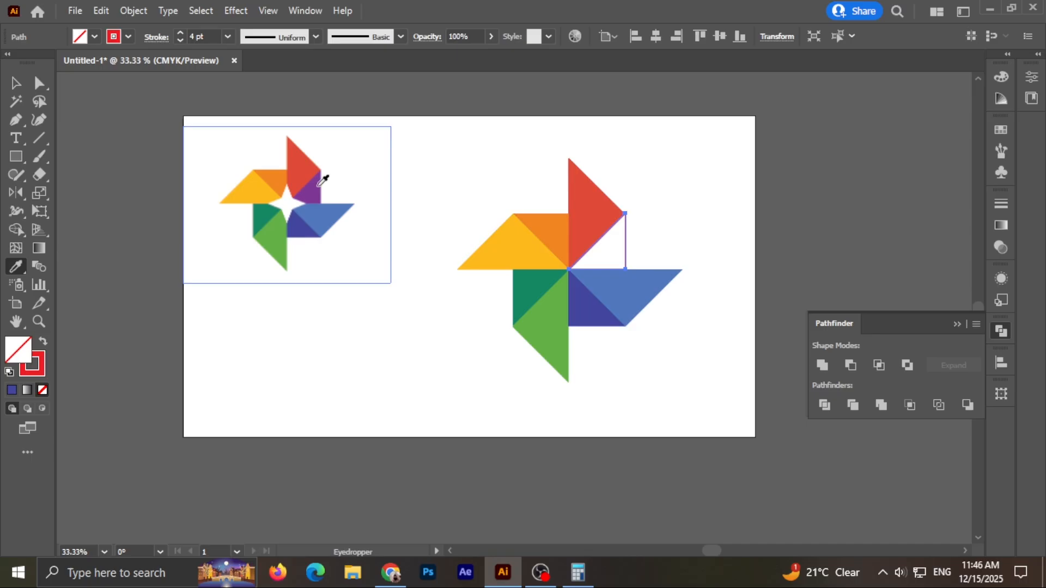
{"action": "left_click", "coordinate": [319, 181]}
{"action": "left_click", "coordinate": [15, 83]}
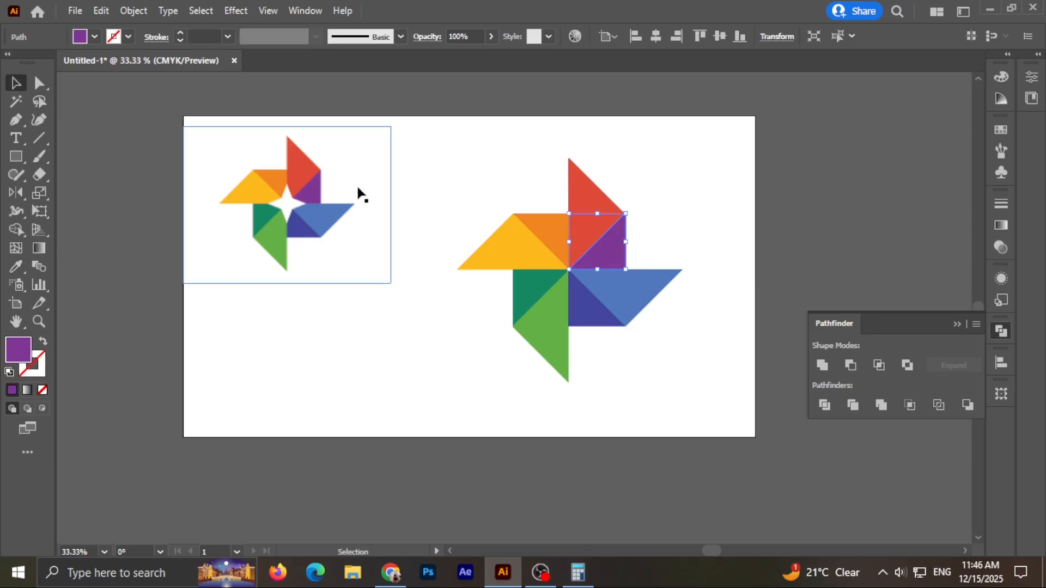
{"action": "left_click", "coordinate": [422, 253]}
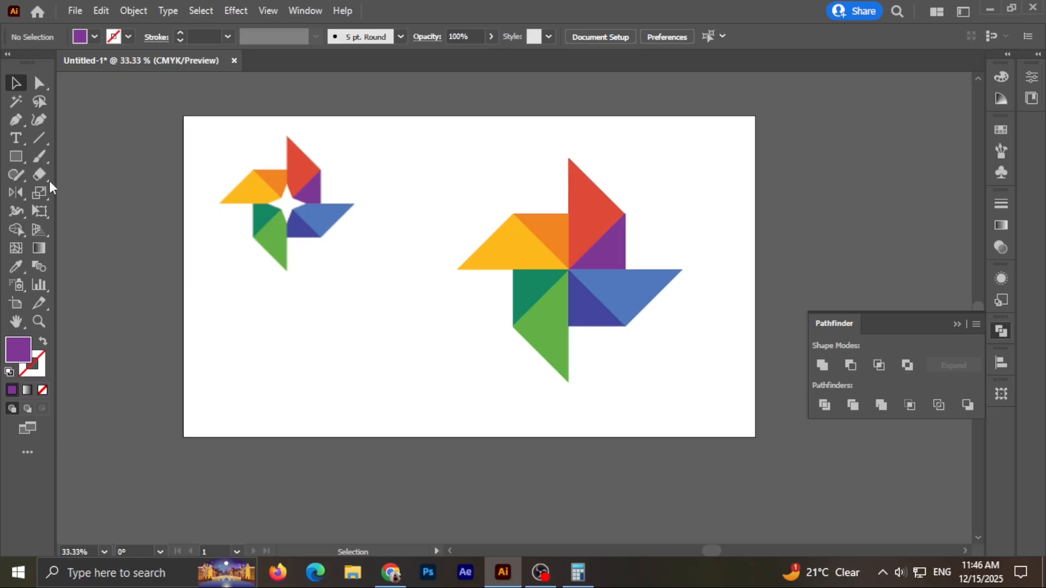
Step: Create a 4-point star with radii of 25 px and 50 px in the empty area beside the pinwheel
{"action": "right_click", "coordinate": [18, 155]}
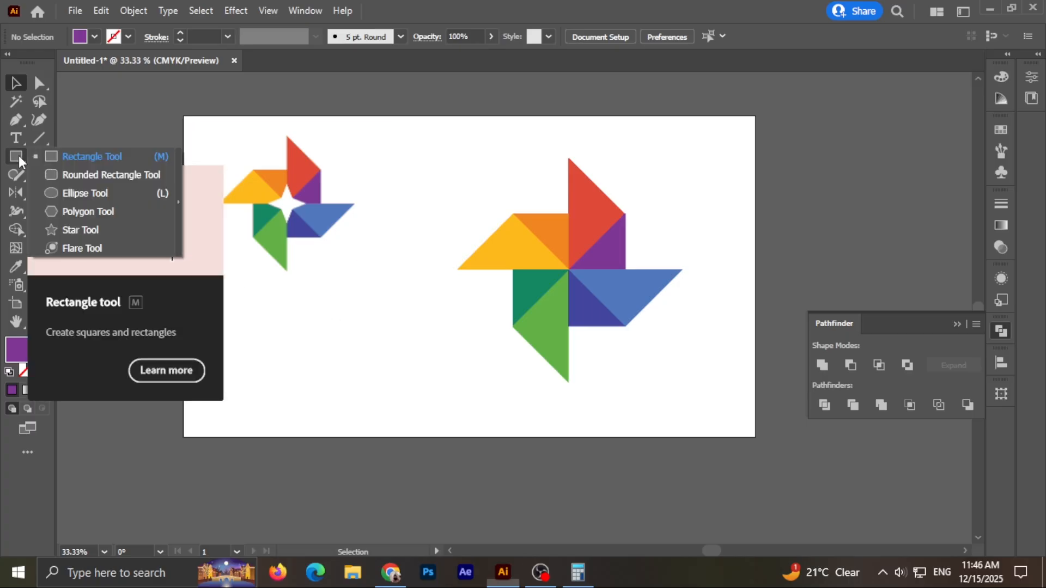
{"action": "left_click", "coordinate": [78, 231]}
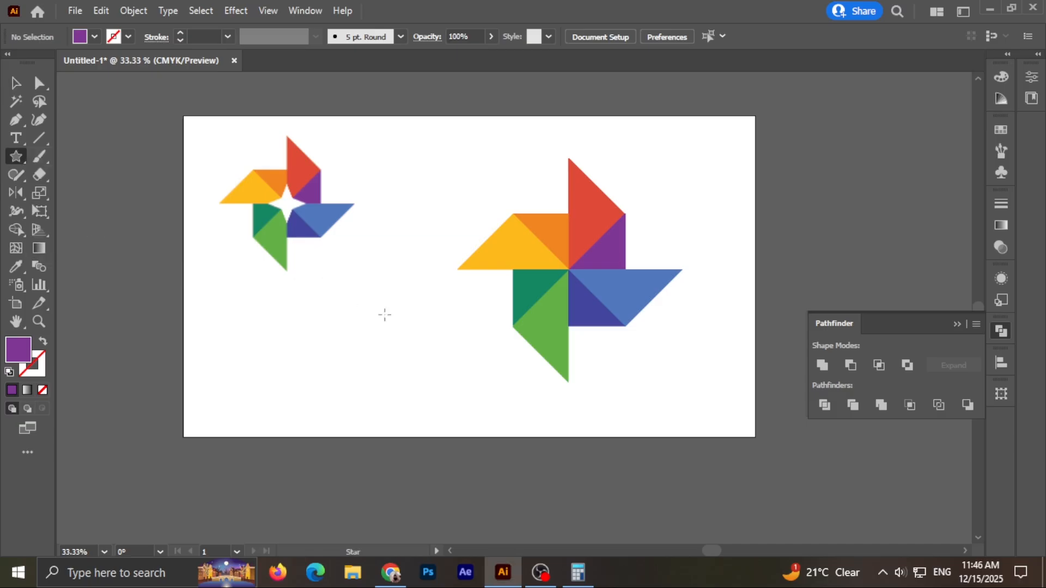
{"action": "left_click", "coordinate": [399, 297]}
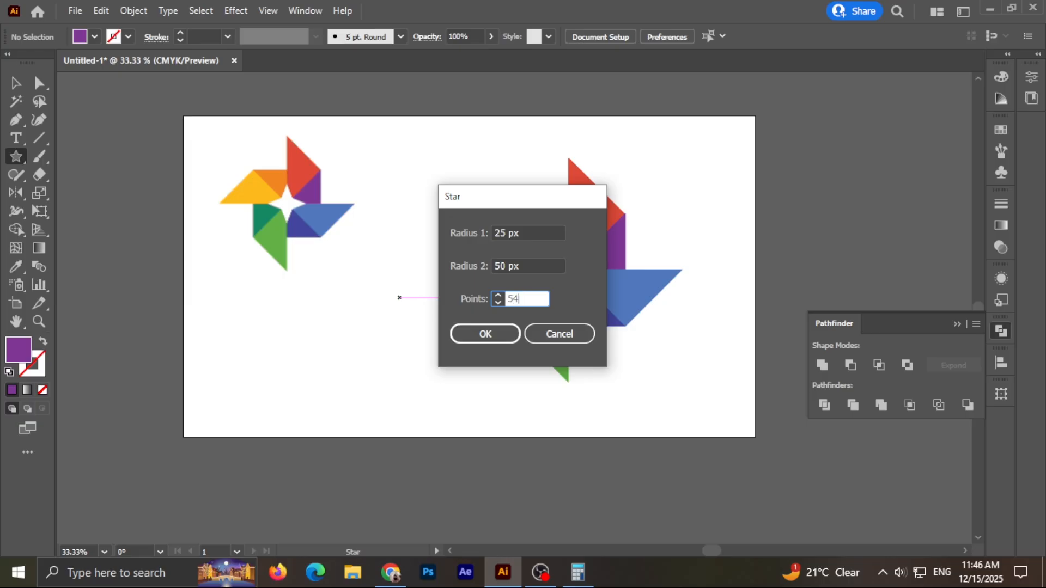
{"action": "double_click", "coordinate": [515, 298]}
{"action": "type", "text": "4"}
{"action": "left_click", "coordinate": [486, 333]}
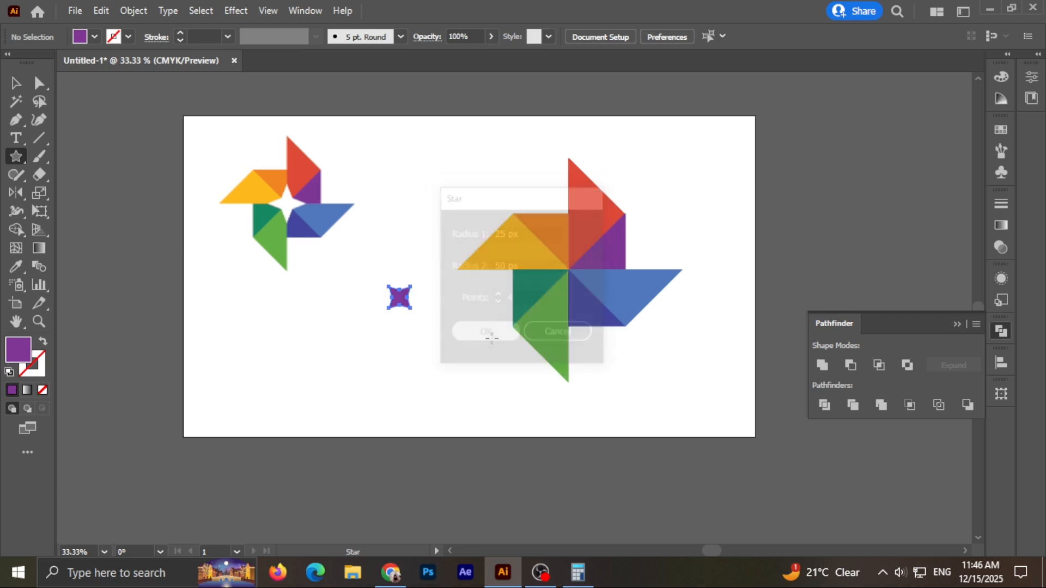
Step: Move the star onto the pinwheel's centre and fill it with white
{"action": "left_click", "coordinate": [16, 83]}
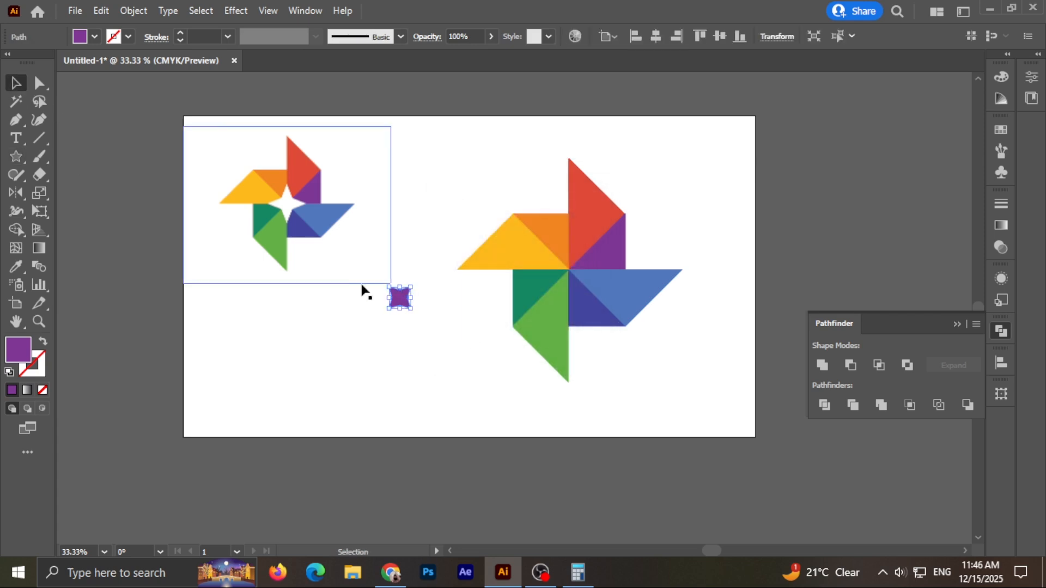
{"action": "left_click_drag", "start_coordinate": [402, 303], "coordinate": [570, 270]}
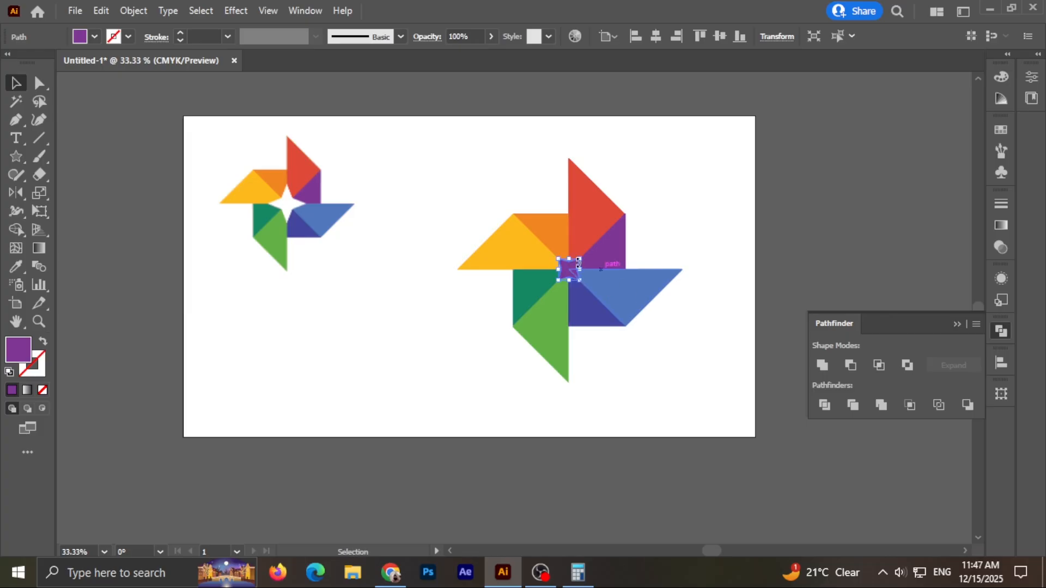
{"action": "left_click", "coordinate": [94, 36]}
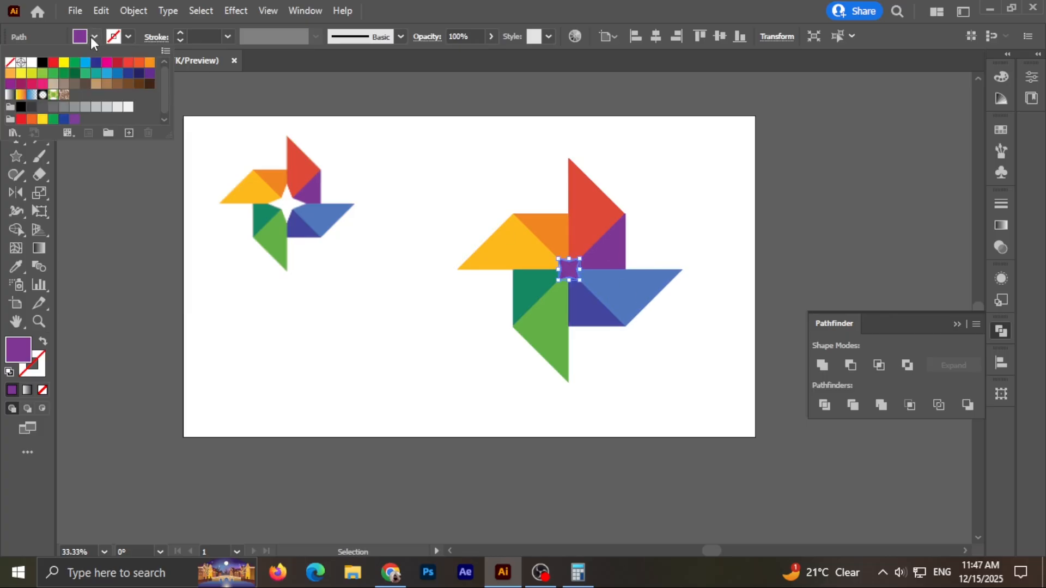
{"action": "left_click", "coordinate": [32, 62]}
{"action": "key", "text": "Escape"}
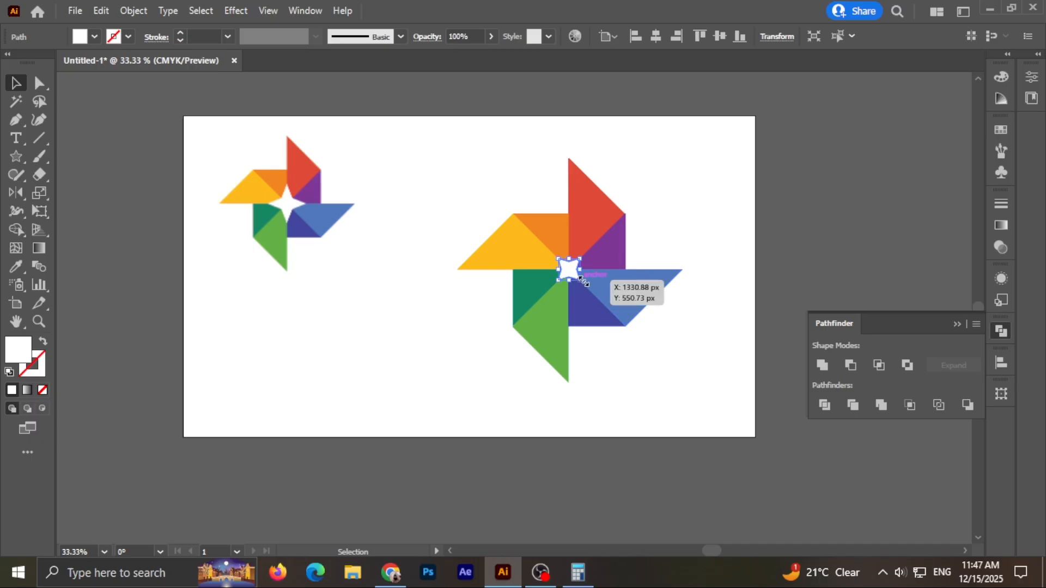
Step: Enlarge the white star slightly about its centre and rotate it 45° so its points face up, down and sideways
{"action": "left_click_drag", "start_coordinate": [584, 281], "coordinate": [587, 286]}
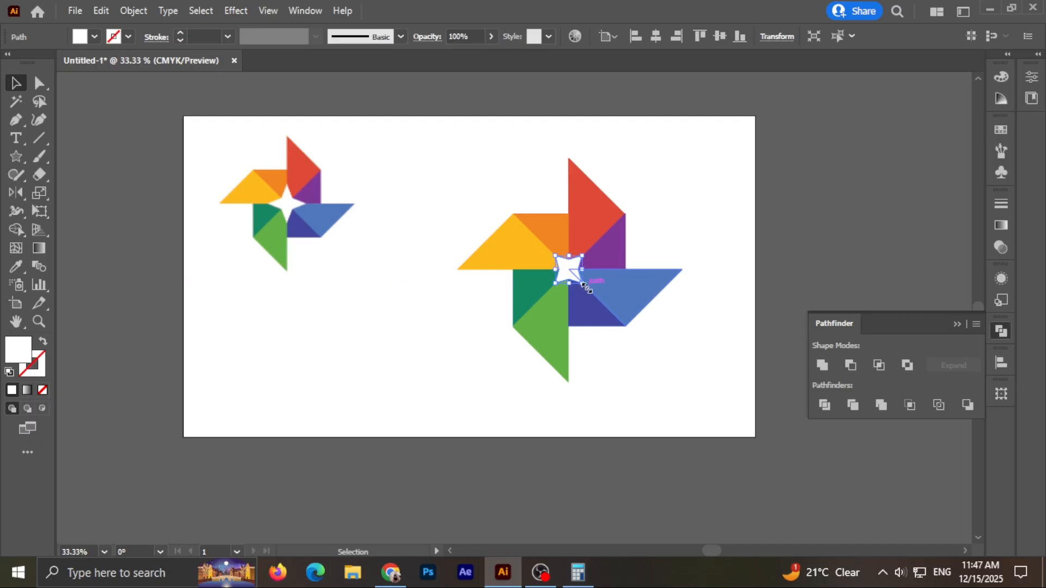
{"action": "left_click_drag", "start_coordinate": [587, 292], "coordinate": [594, 271]}
{"action": "left_click_drag", "start_coordinate": [594, 271], "coordinate": [594, 270]}
{"action": "left_click", "coordinate": [445, 316]}
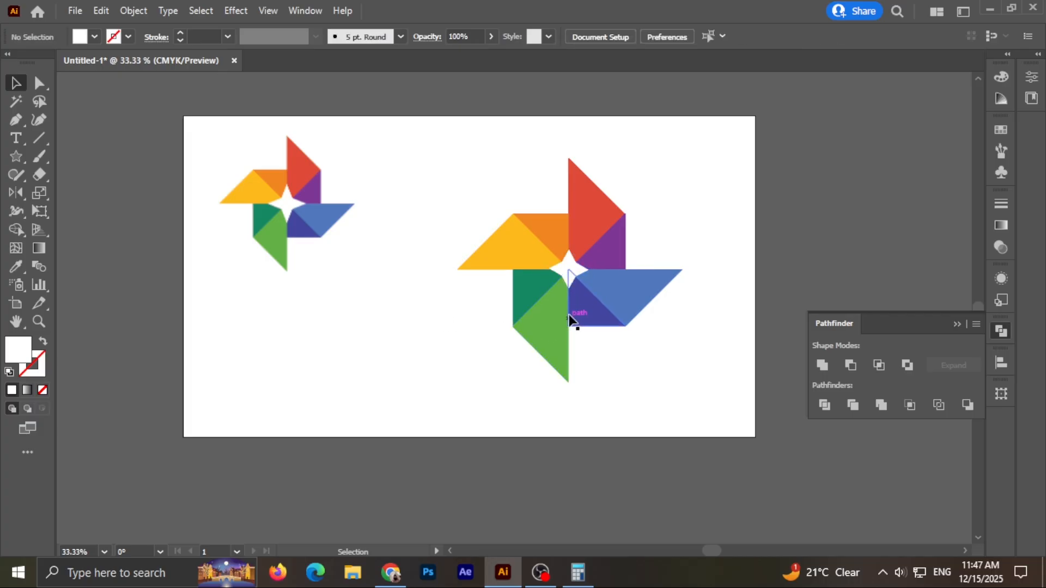
Step: Group all the pinwheel pieces with the white star and move the group slightly down on the artboard
{"action": "scroll", "coordinate": [572, 283], "scroll_direction": "up", "scroll_amount": 1}
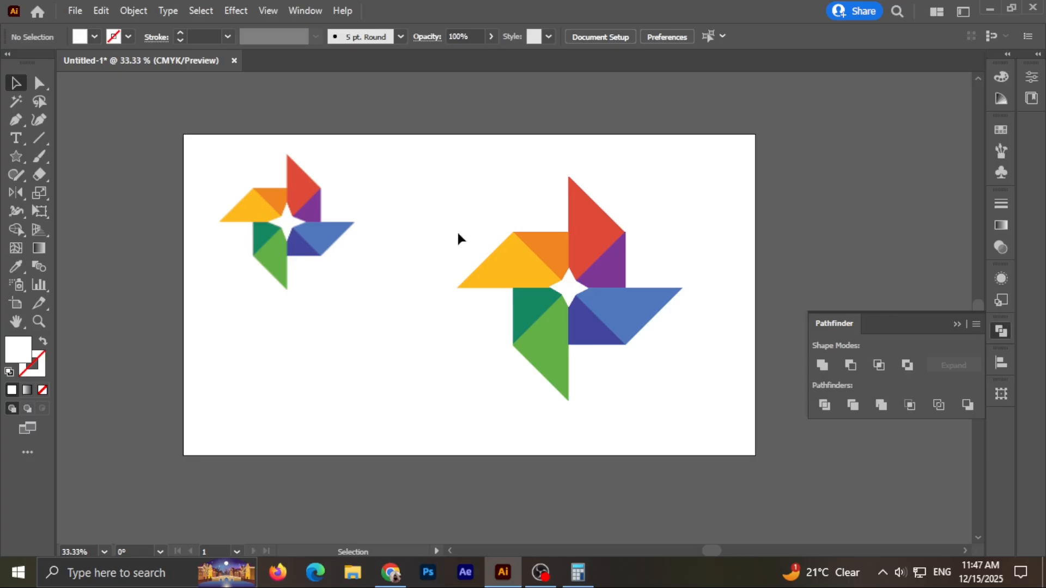
{"action": "left_click_drag", "start_coordinate": [443, 178], "coordinate": [686, 424]}
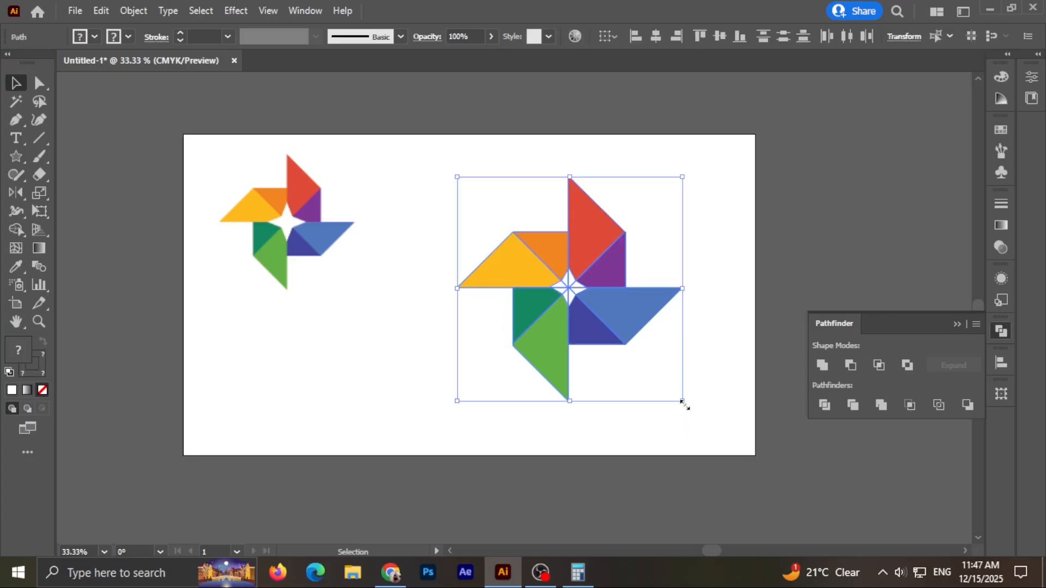
{"action": "key", "text": "a"}
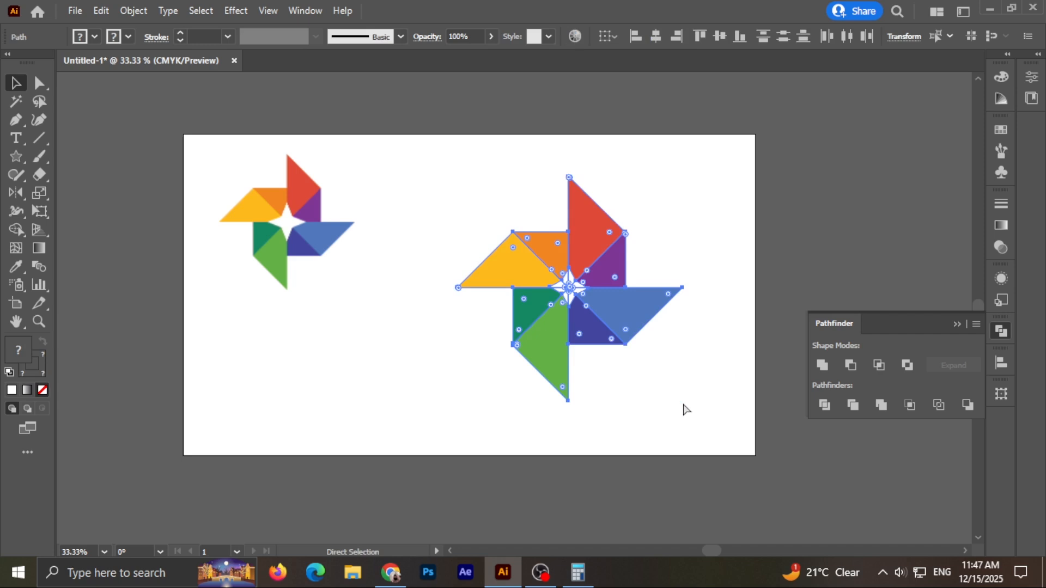
{"action": "key", "text": "v"}
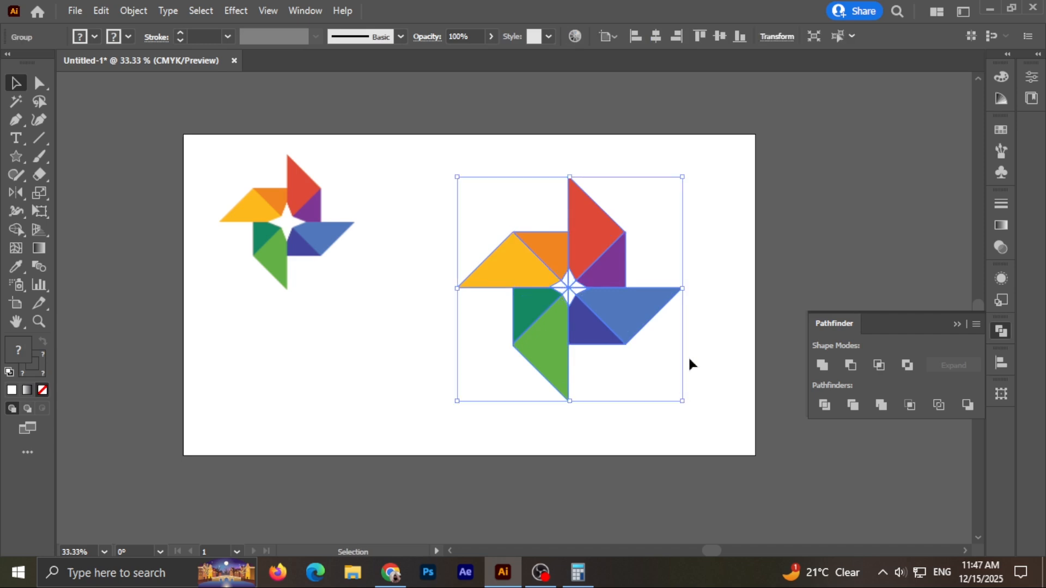
{"action": "left_click", "coordinate": [730, 217]}
{"action": "left_click", "coordinate": [594, 328]}
{"action": "left_click_drag", "start_coordinate": [589, 325], "coordinate": [620, 333]}
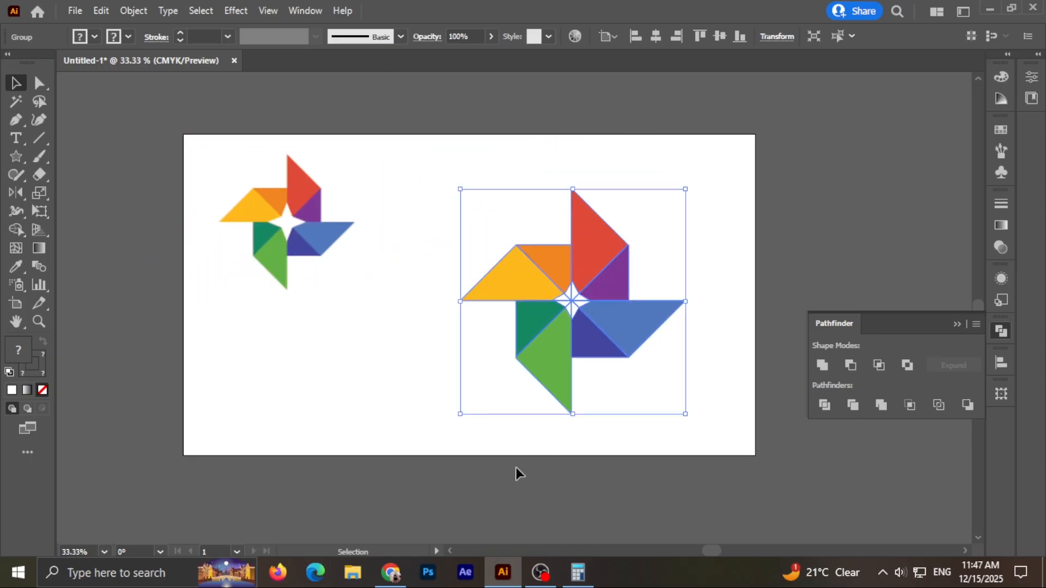